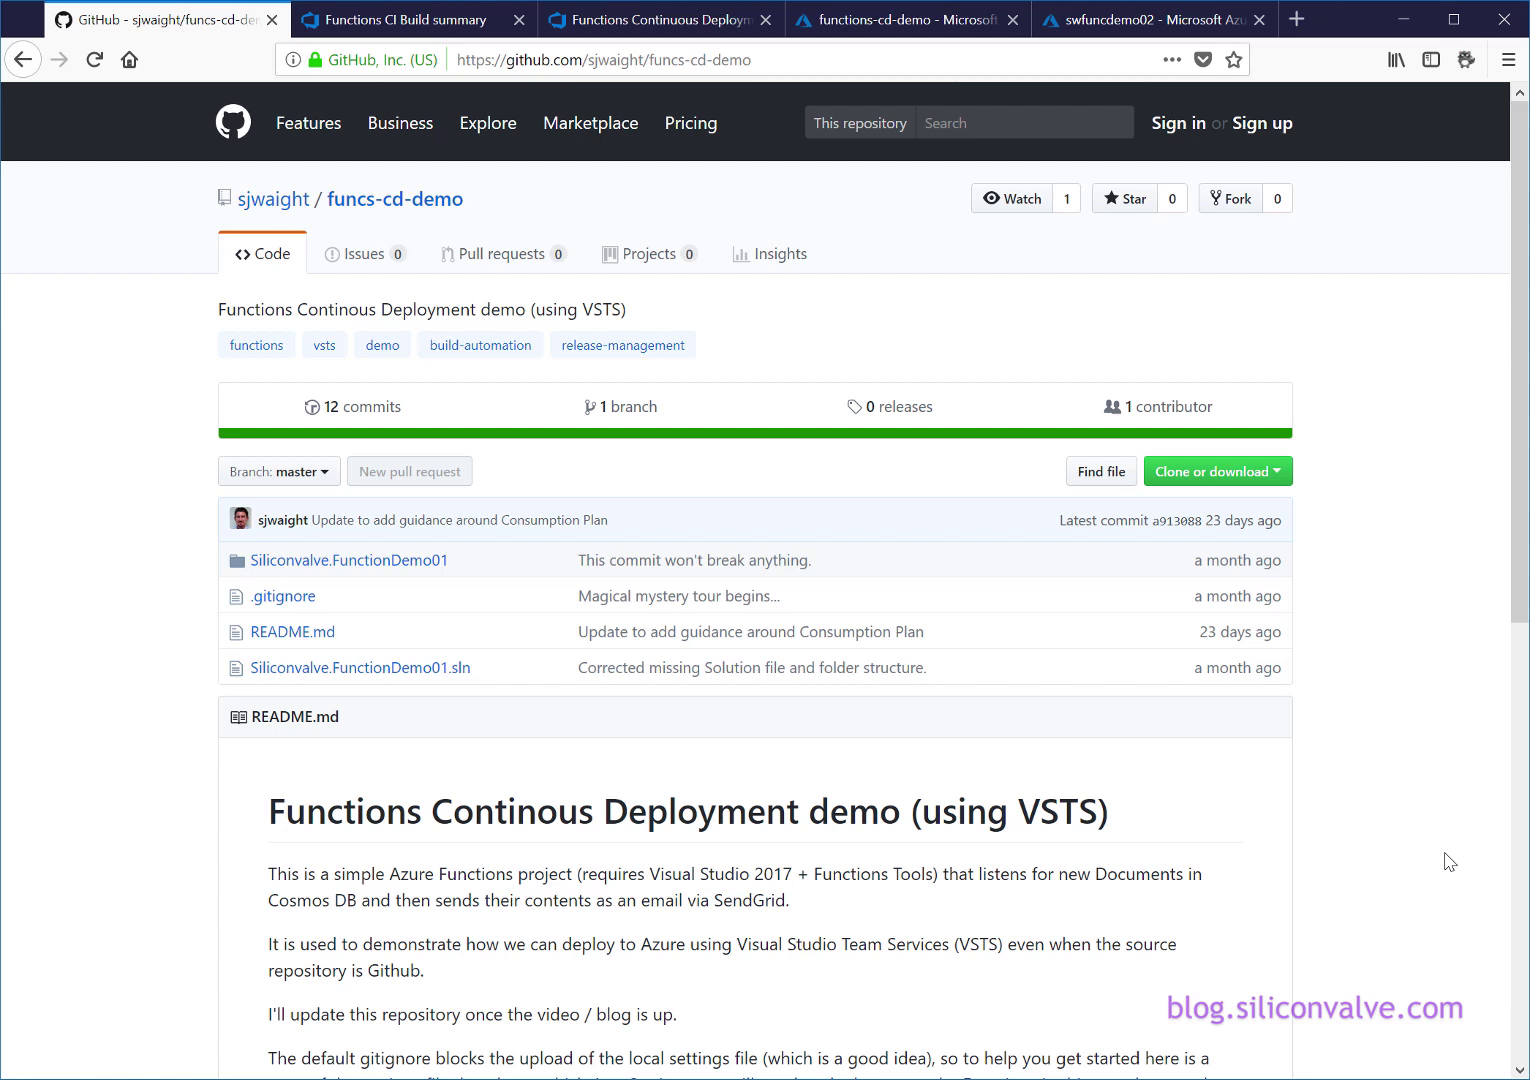
# - Read through the funcs-cd-demo repository's README, including the sample settings file and the Consumption Plan note
pyautogui.scroll(-1, 1449, 862)
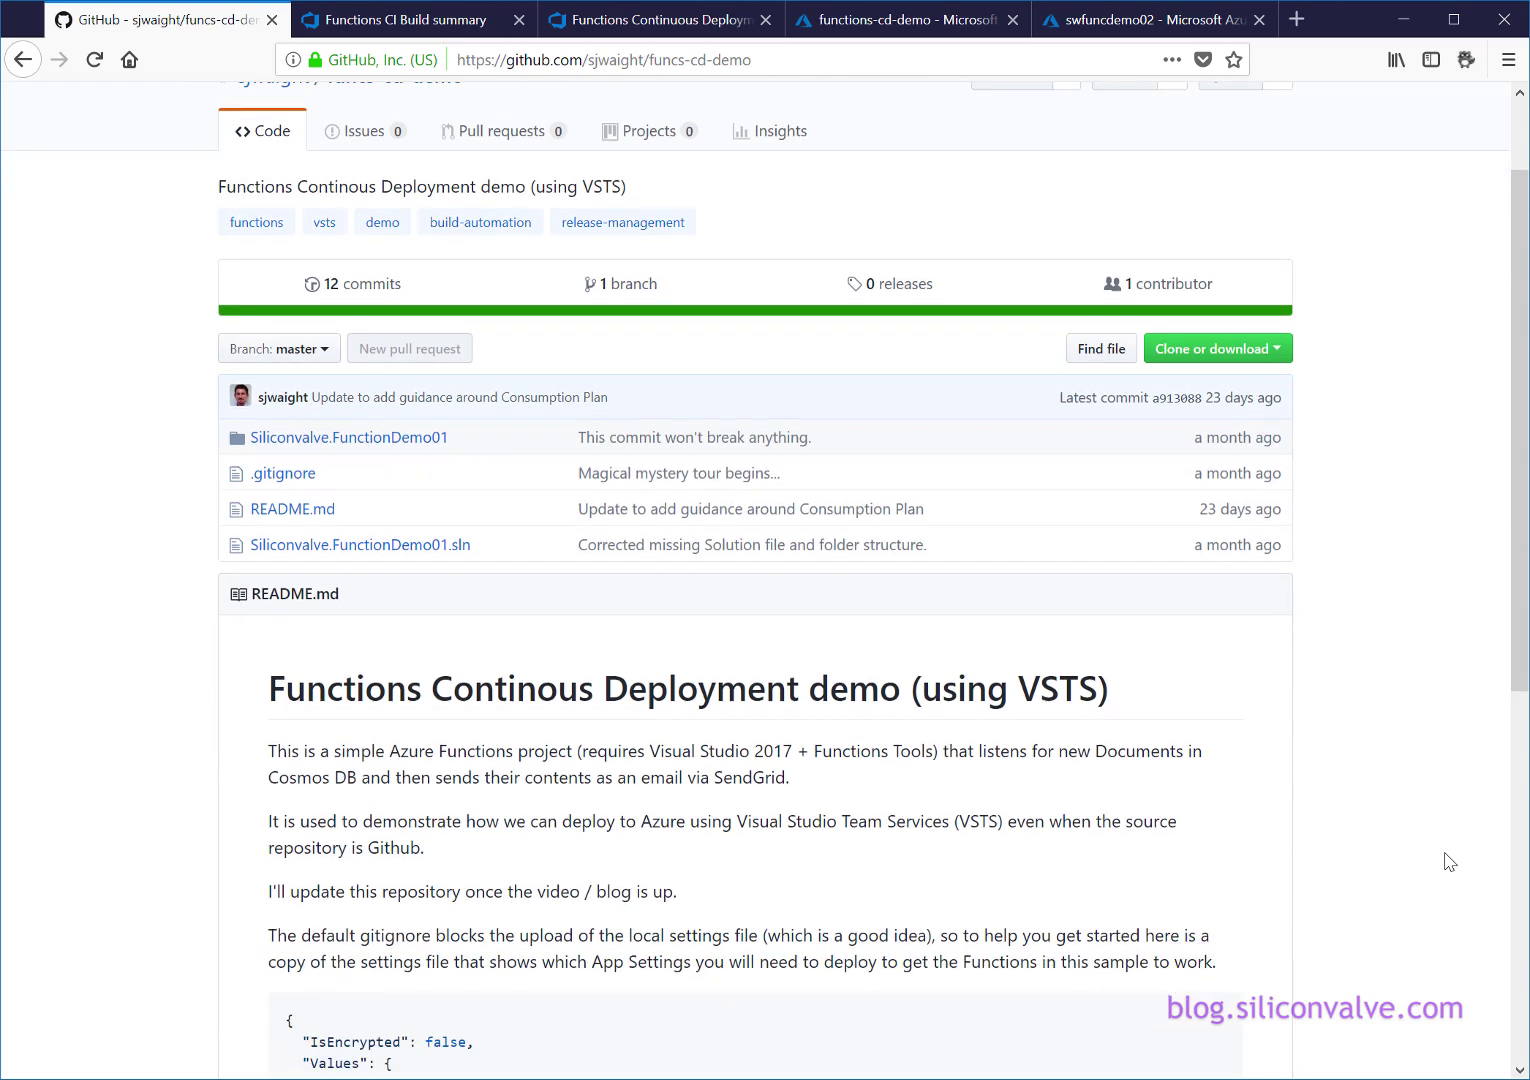
pyautogui.scroll(-2, 1449, 862)
pyautogui.scroll(-3, 1449, 862)
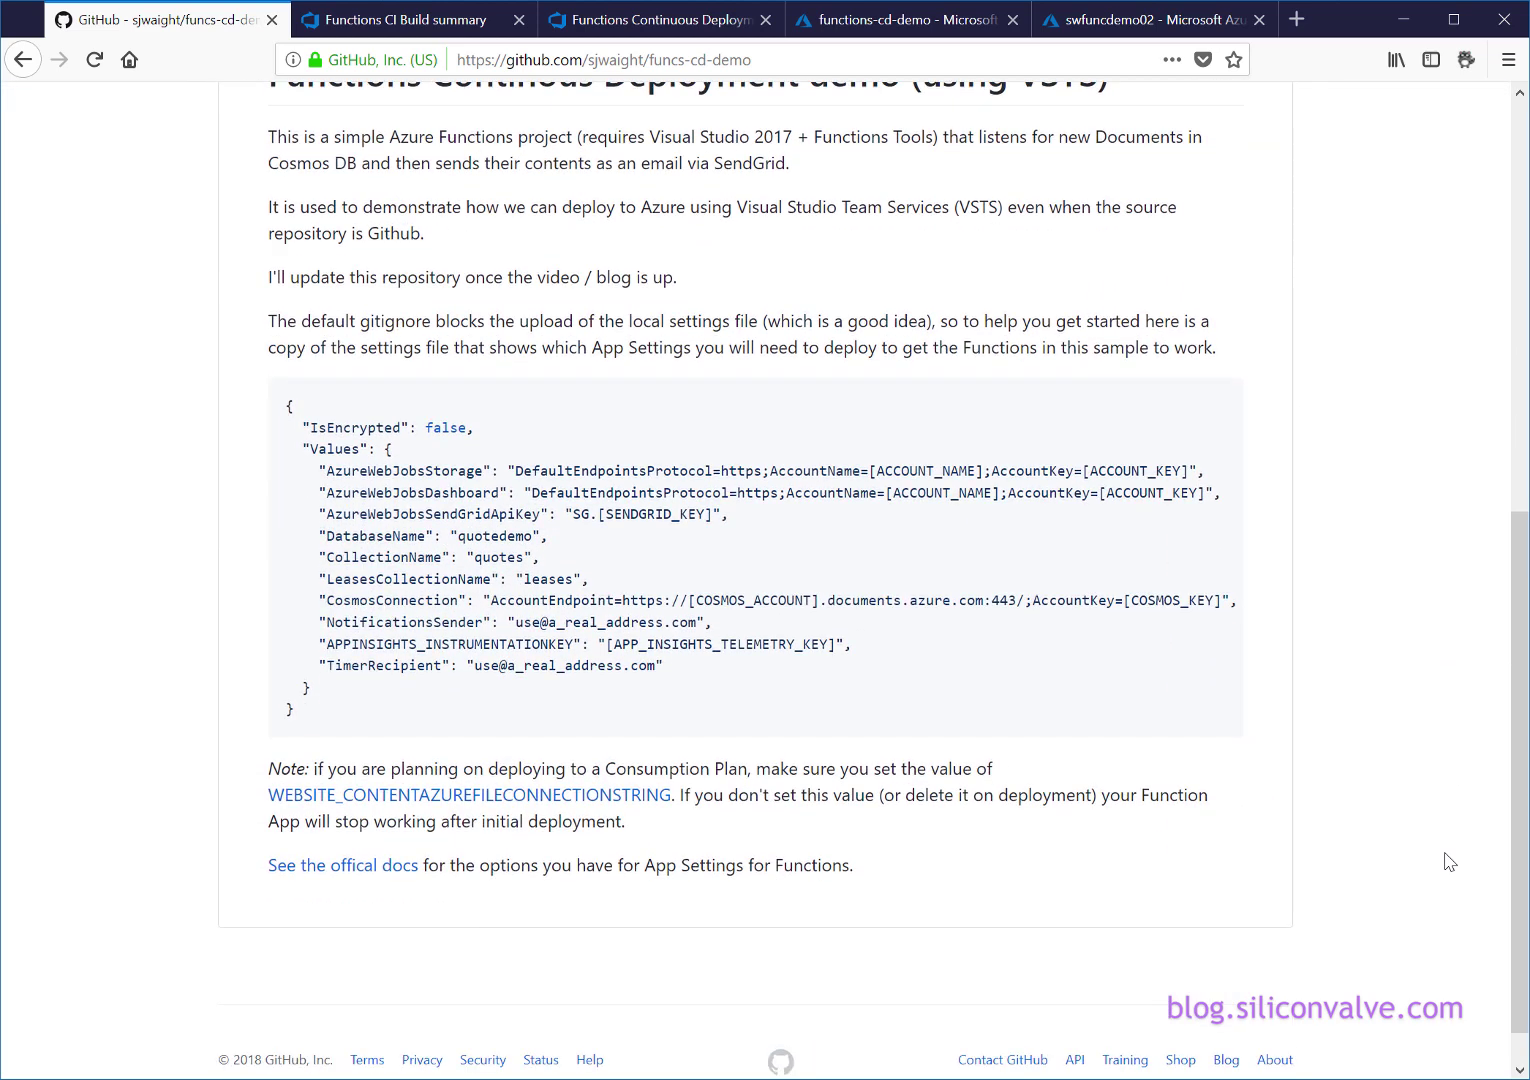
pyautogui.scroll(1, 1449, 862)
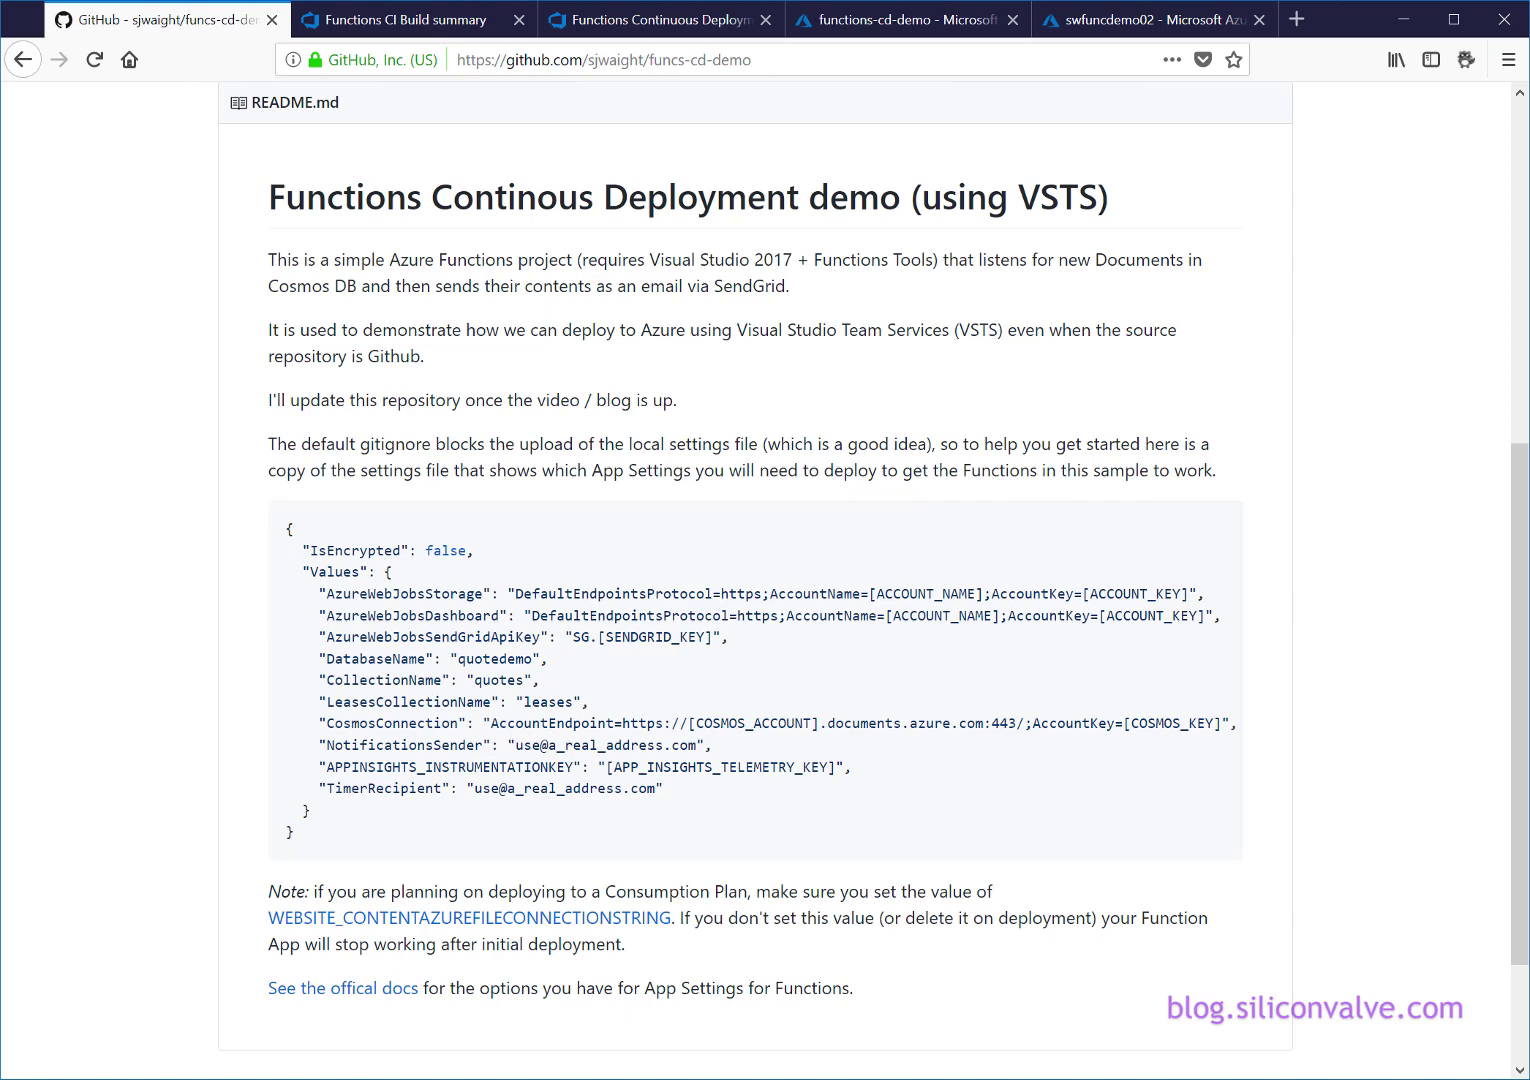
pyautogui.scroll(3, 735, 560)
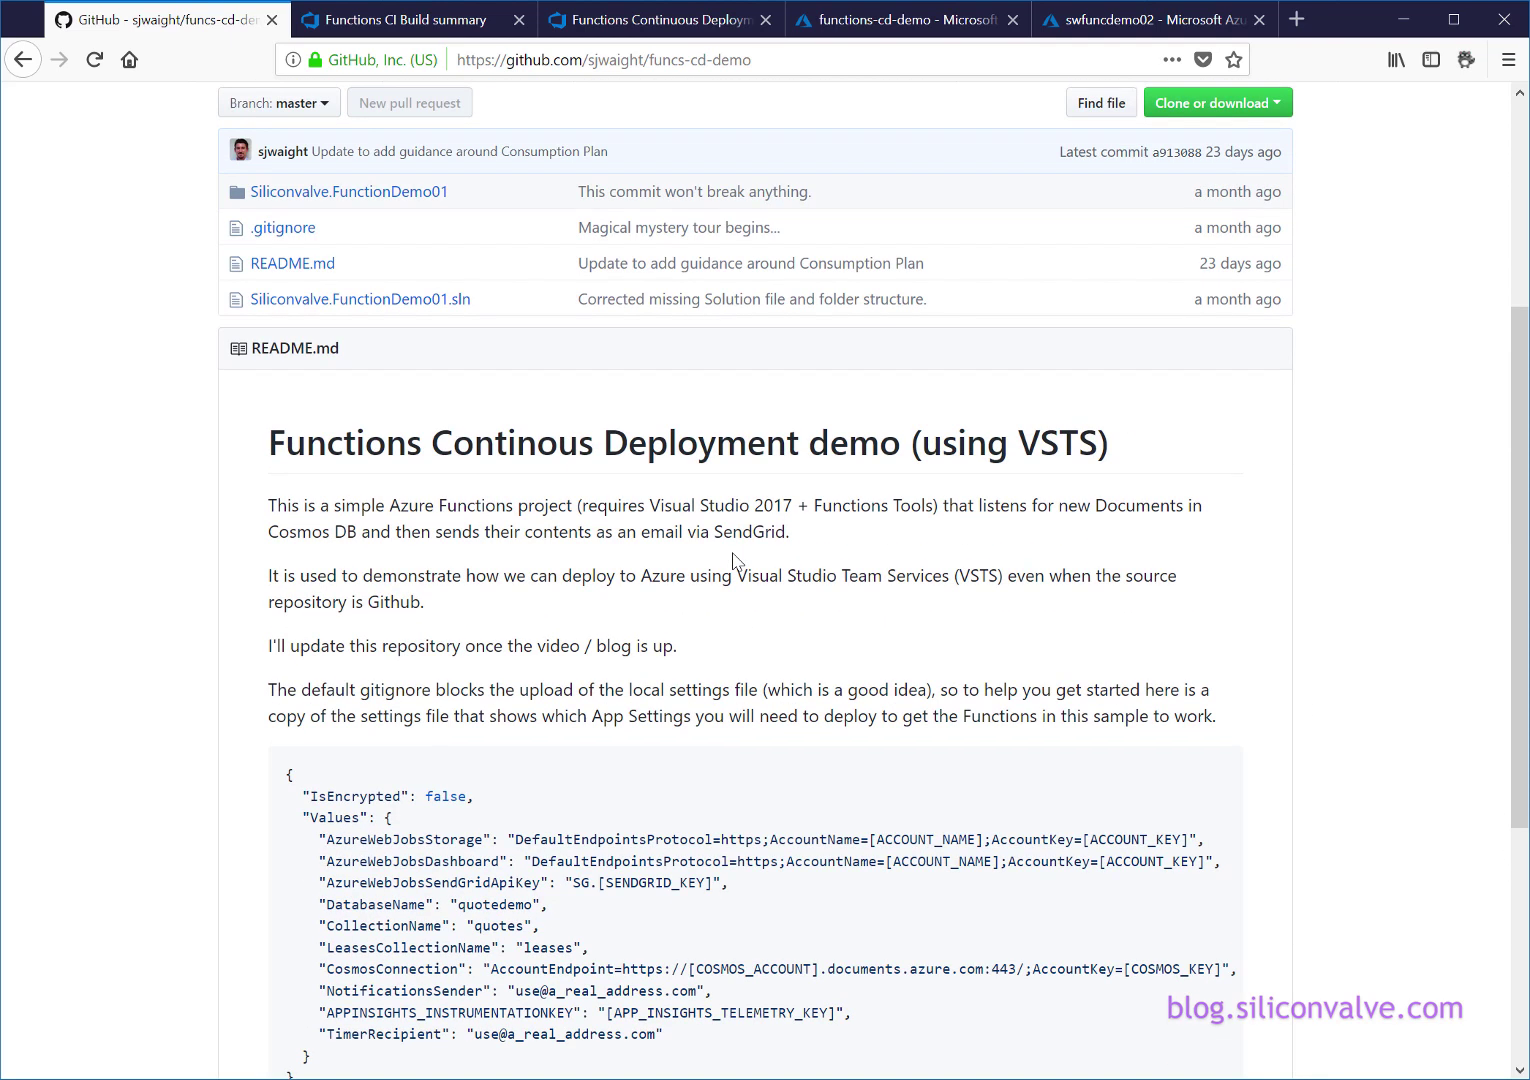
pyautogui.scroll(4, 735, 560)
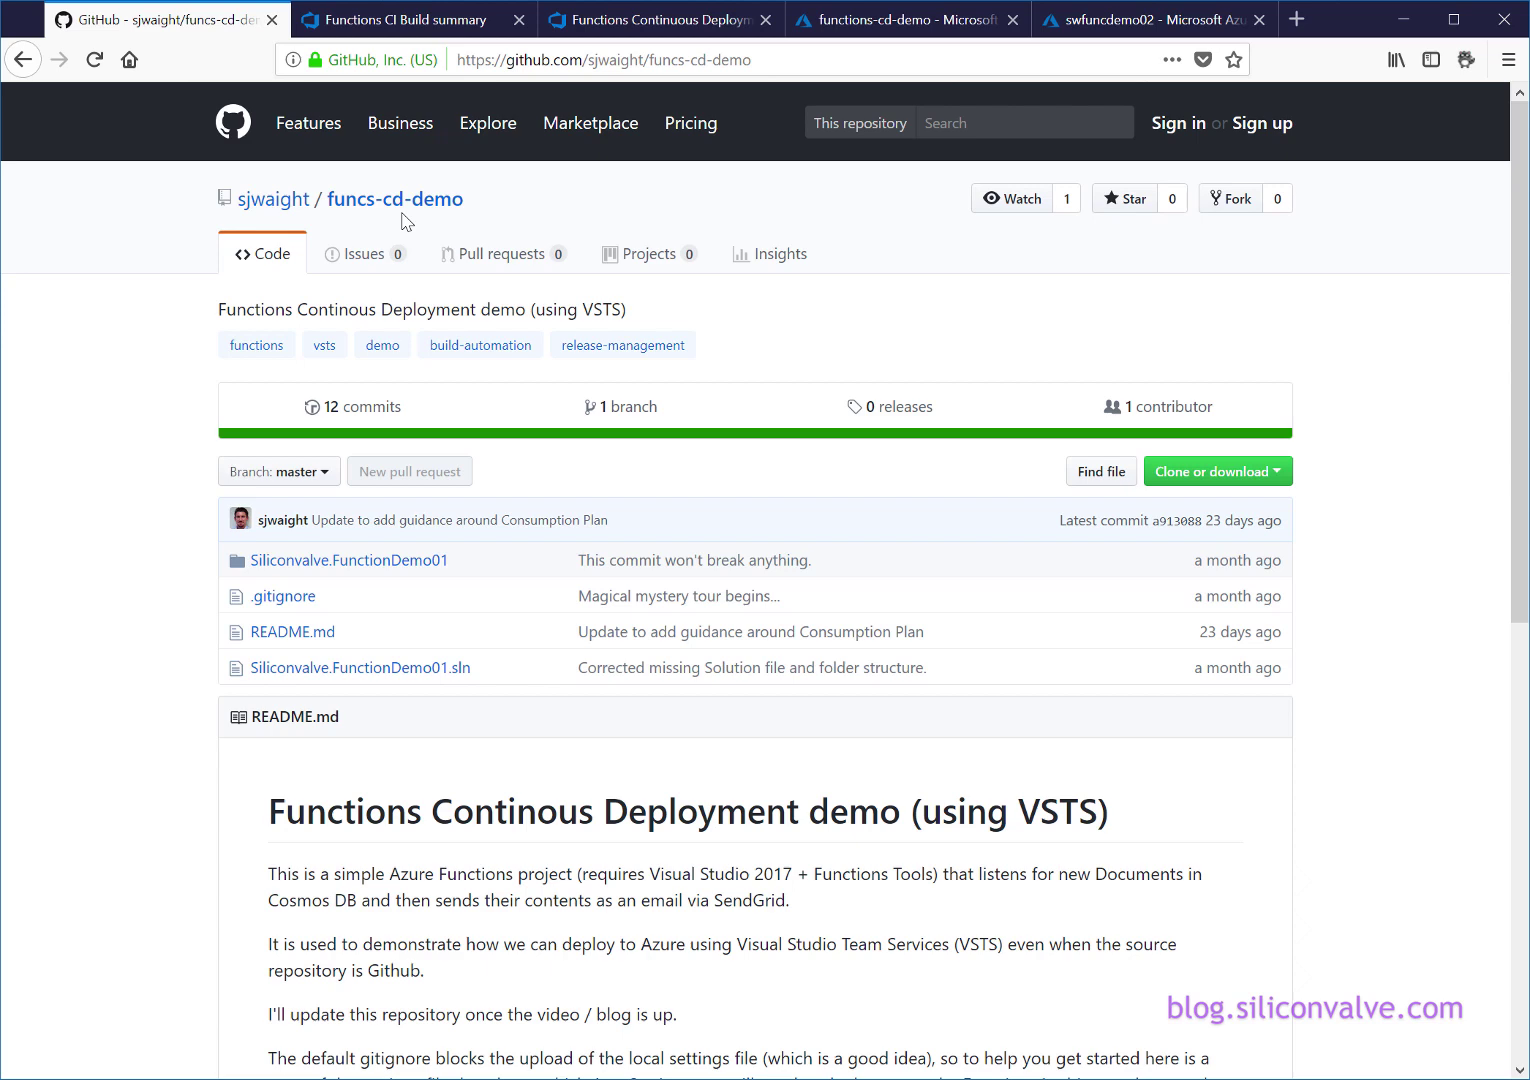
# - Open the Functions CI Build definition for editing and examine the MSBuild arguments of its Build solution task
pyautogui.click(395, 22)
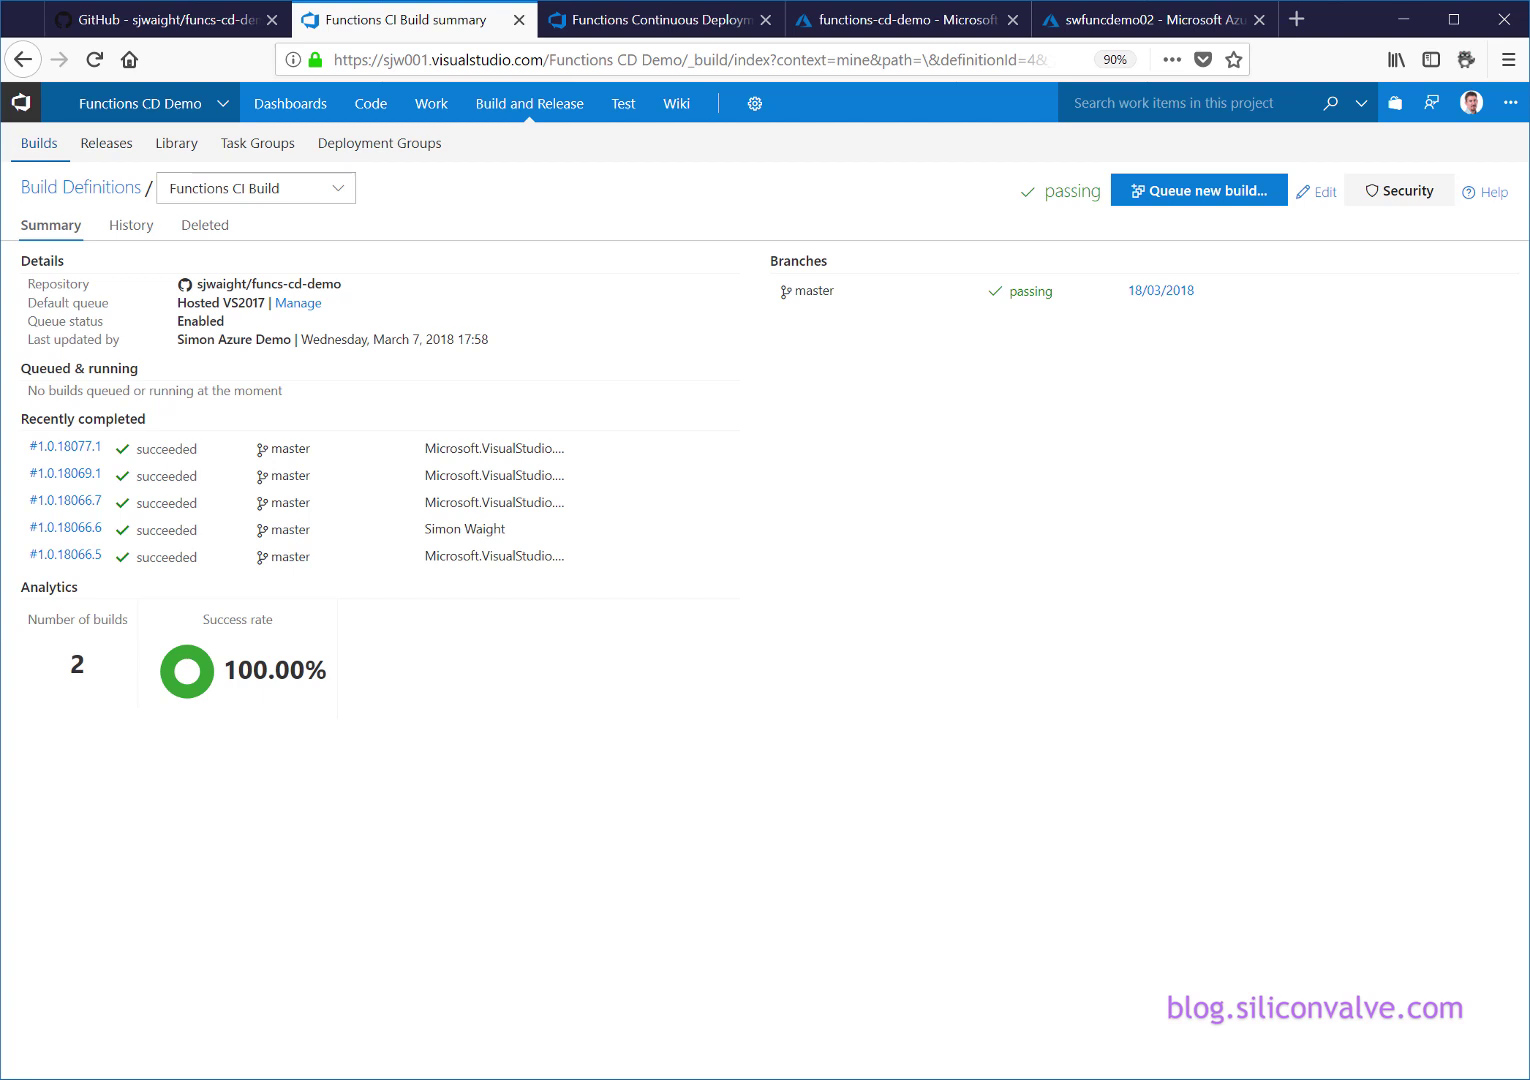
pyautogui.click(1320, 197)
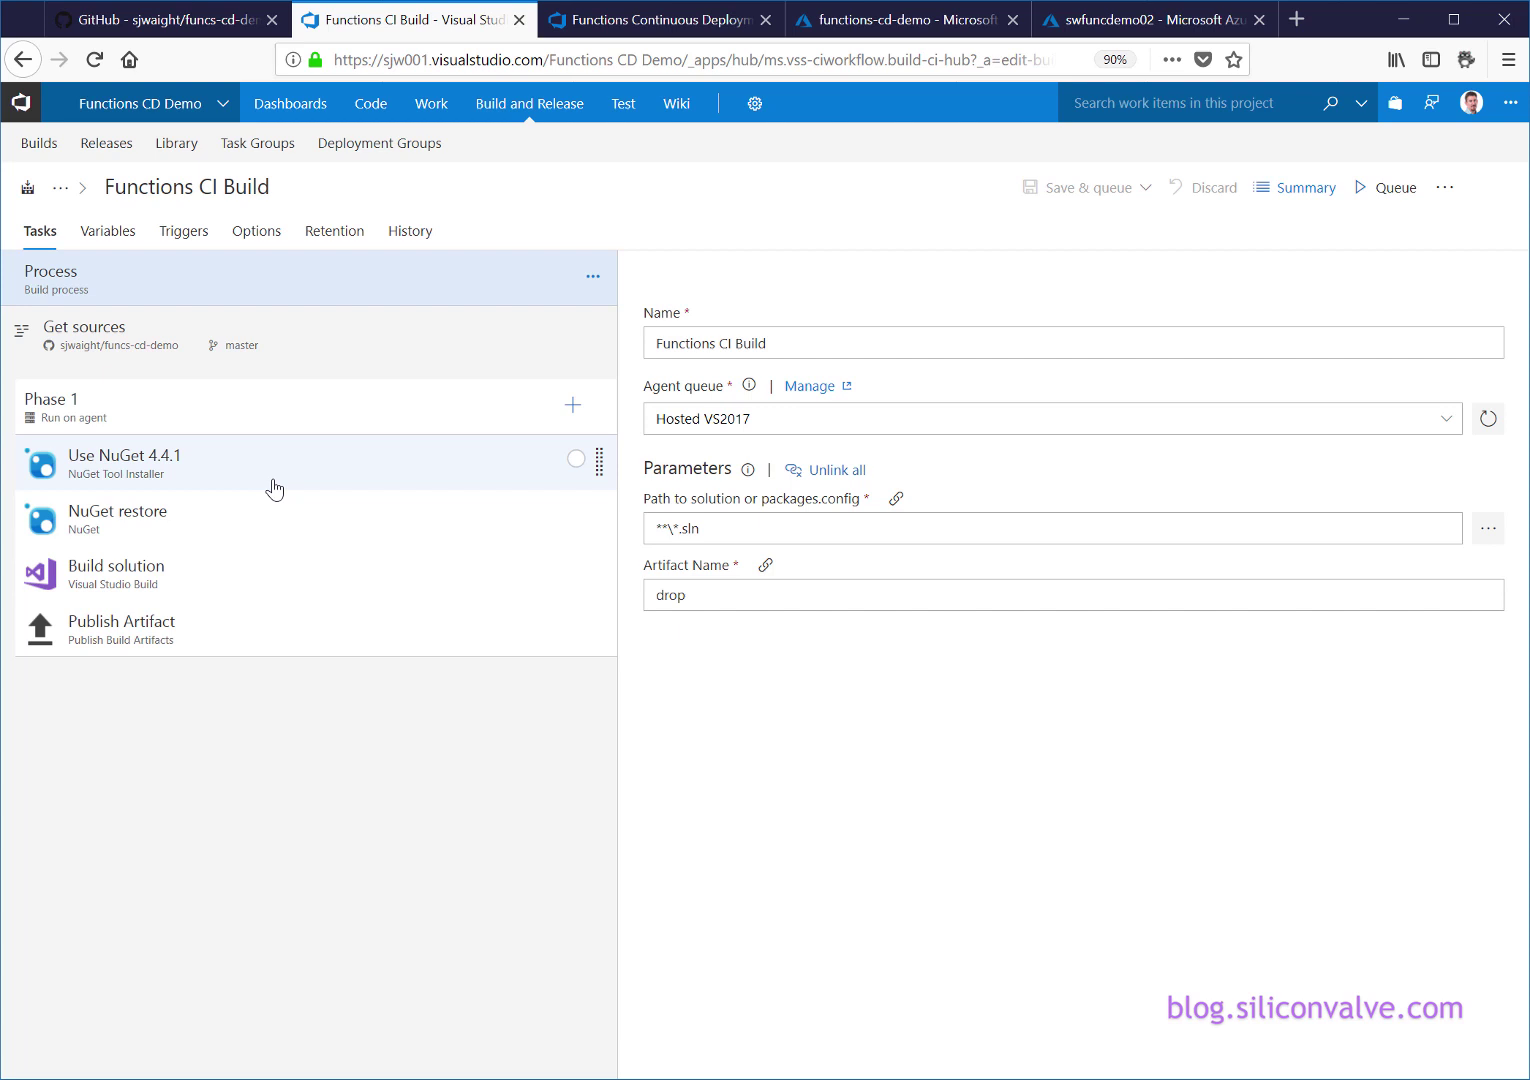
pyautogui.click(258, 599)
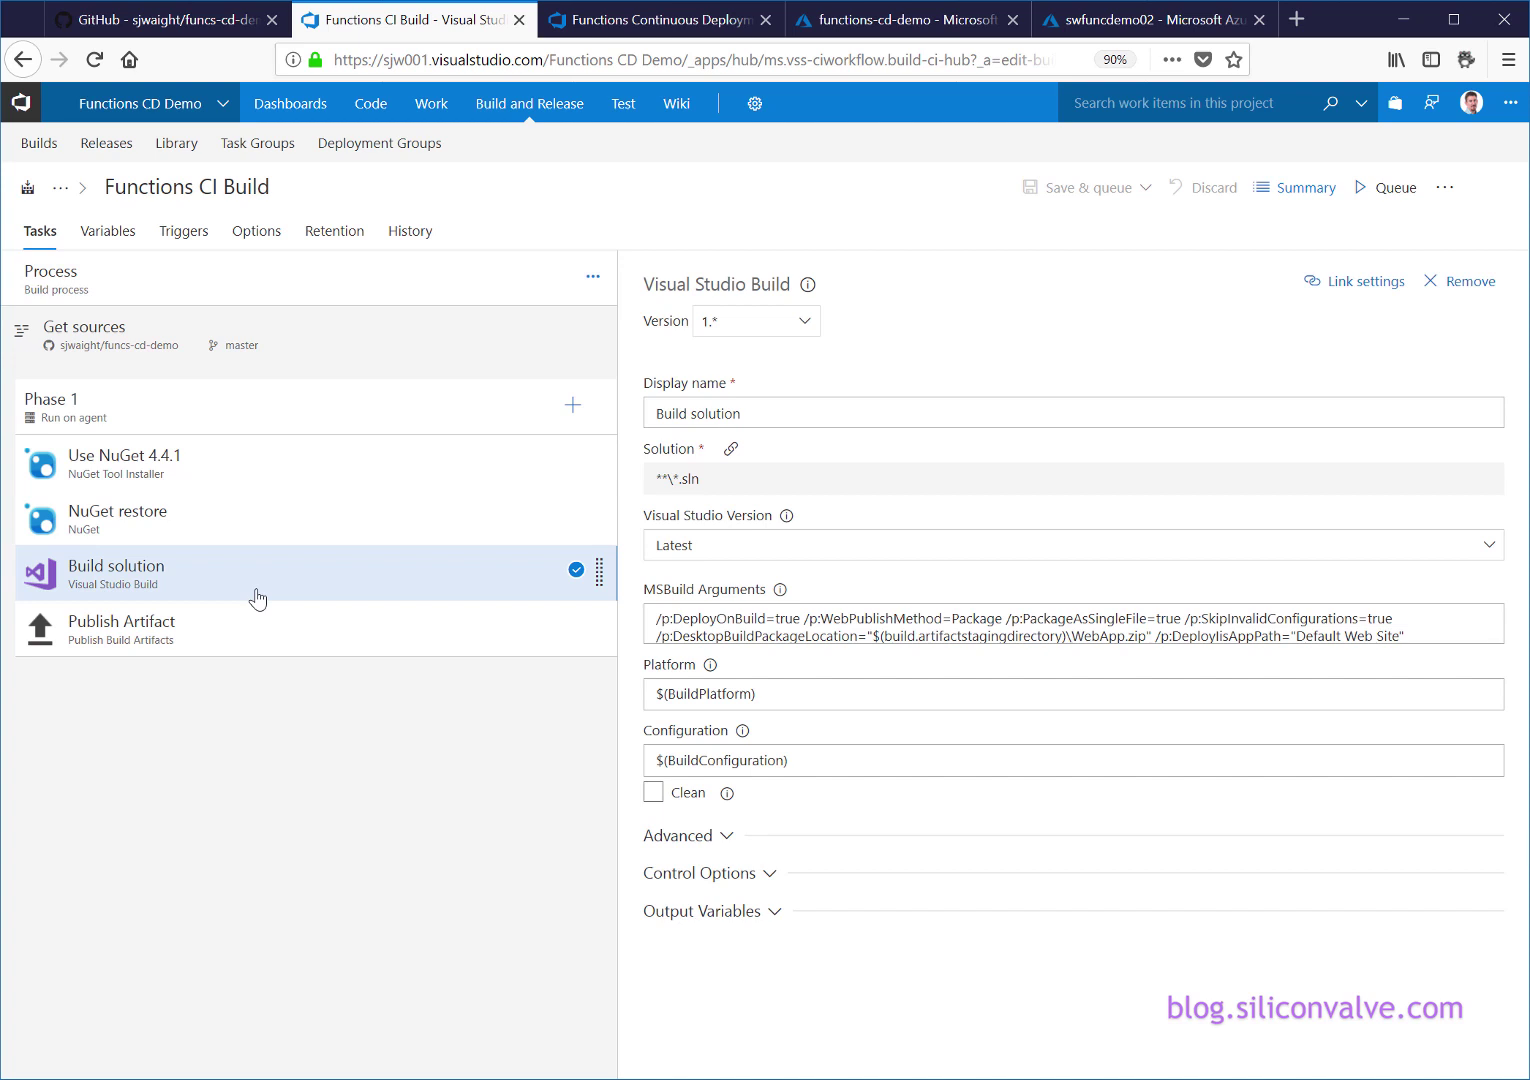
pyautogui.click(668, 621)
pyautogui.moveTo(669, 622); pyautogui.dragTo(1436, 648)
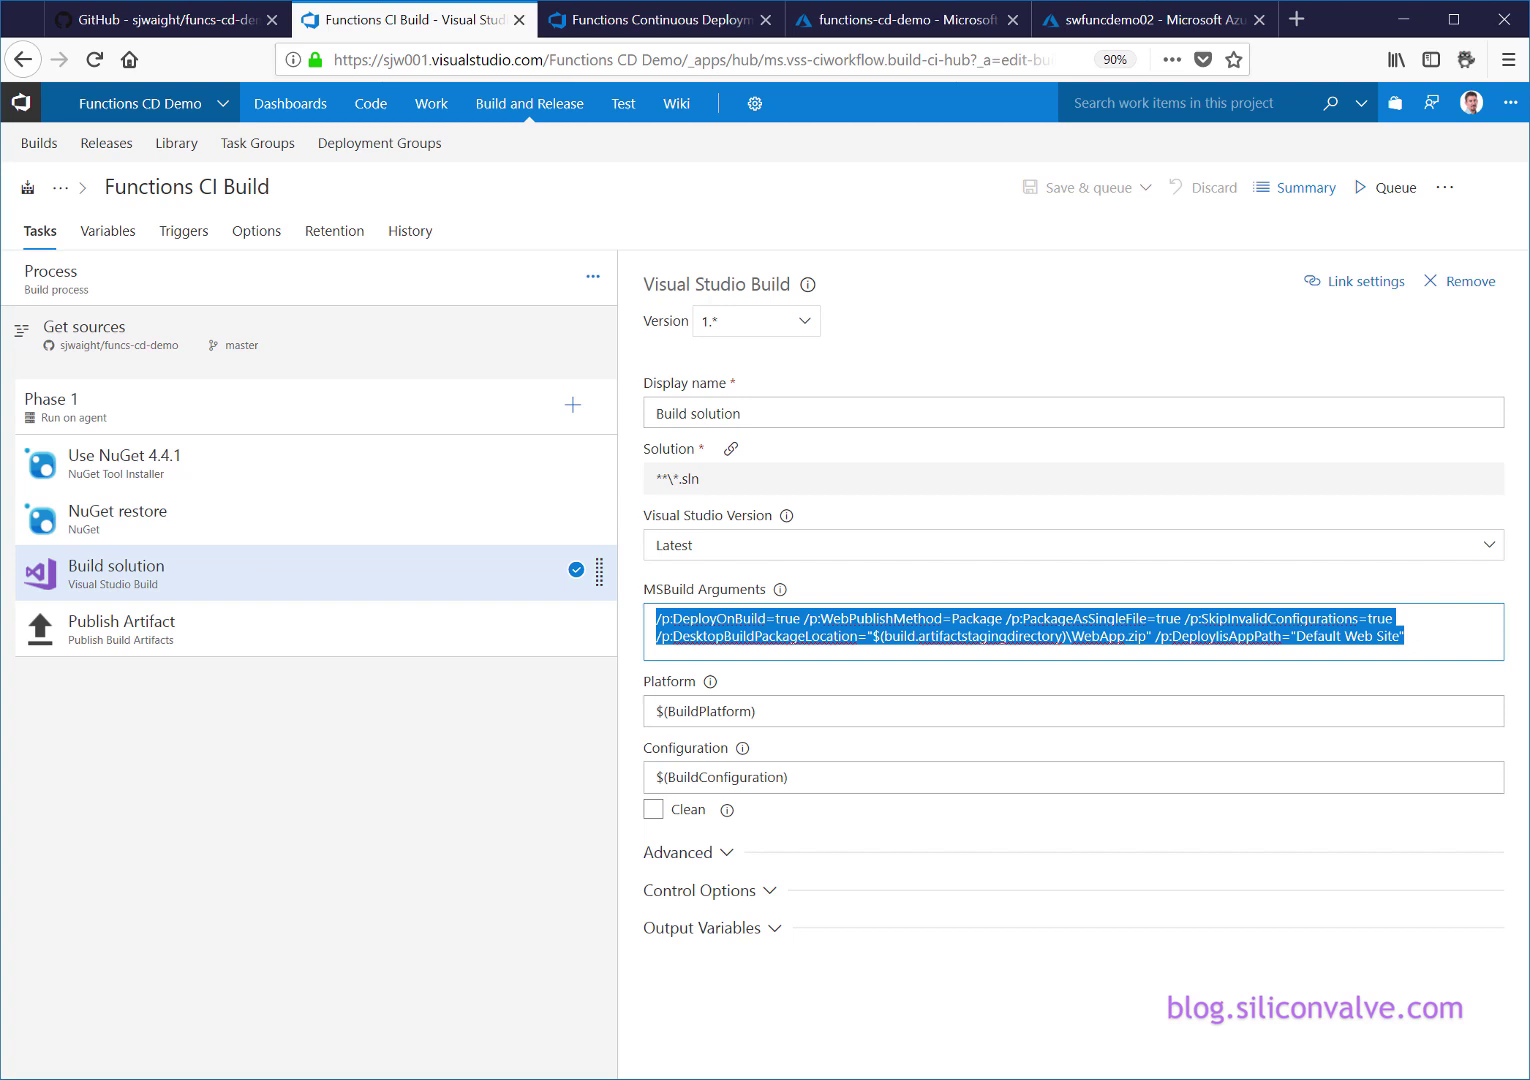
# - Open build 1.0.18077.1 from the build summary and explore the files inside its drop artifact
pyautogui.hotkey('alt', 'Left')
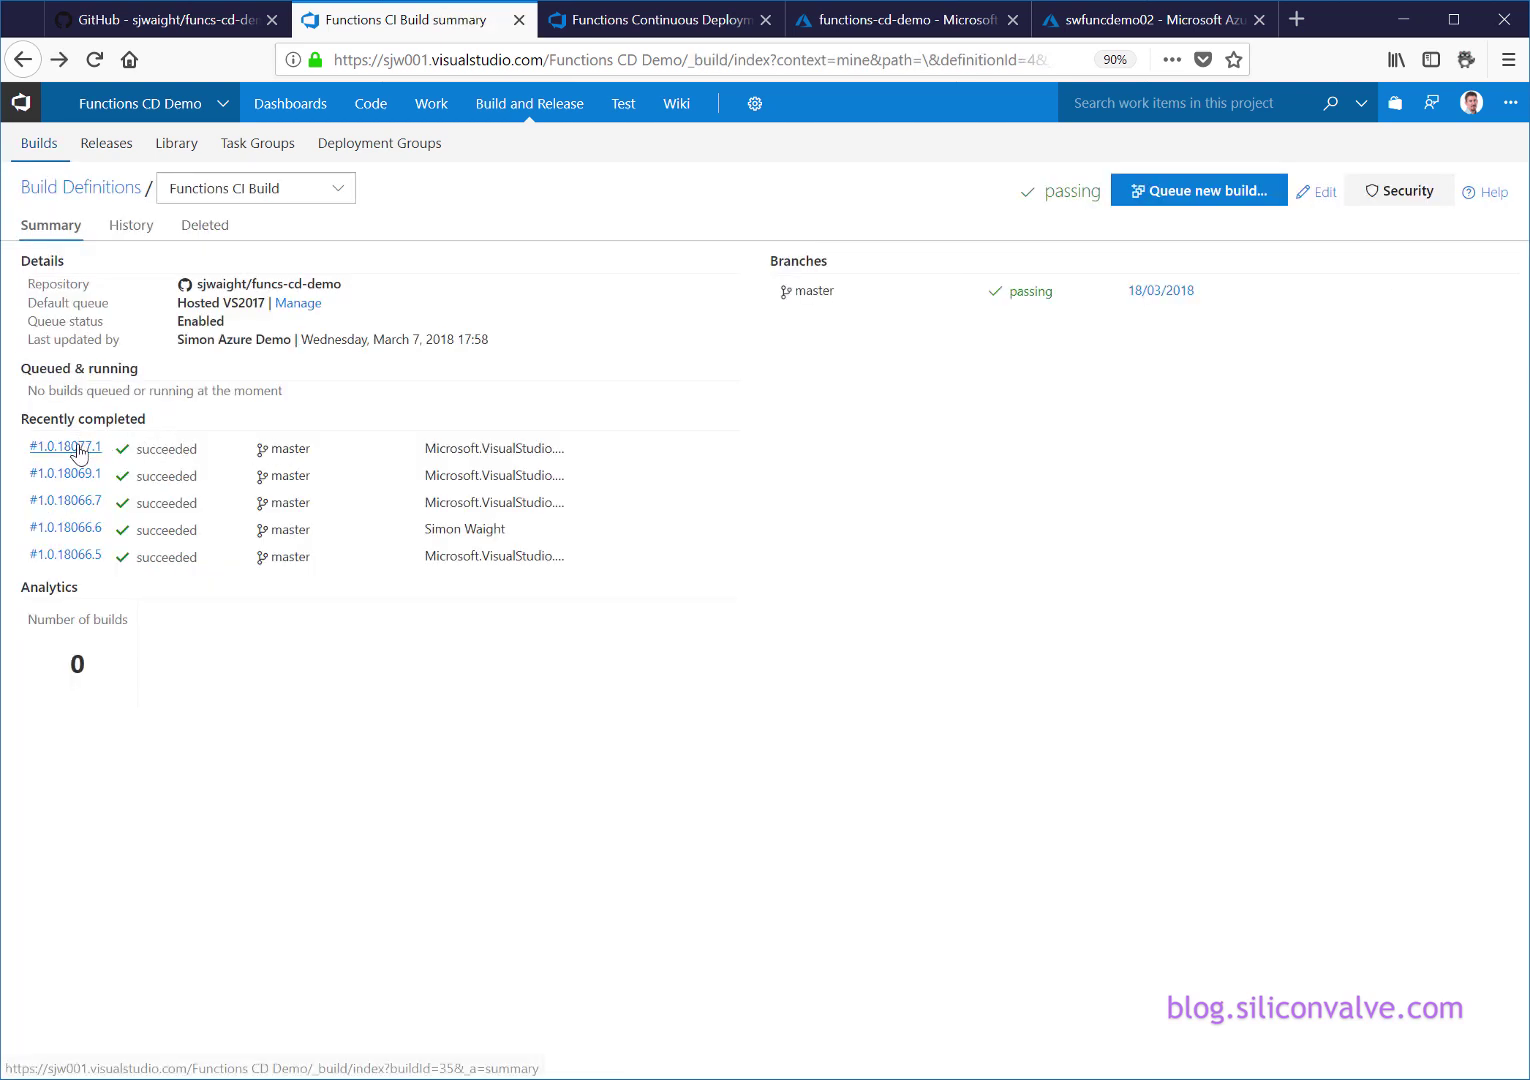
pyautogui.click(79, 450)
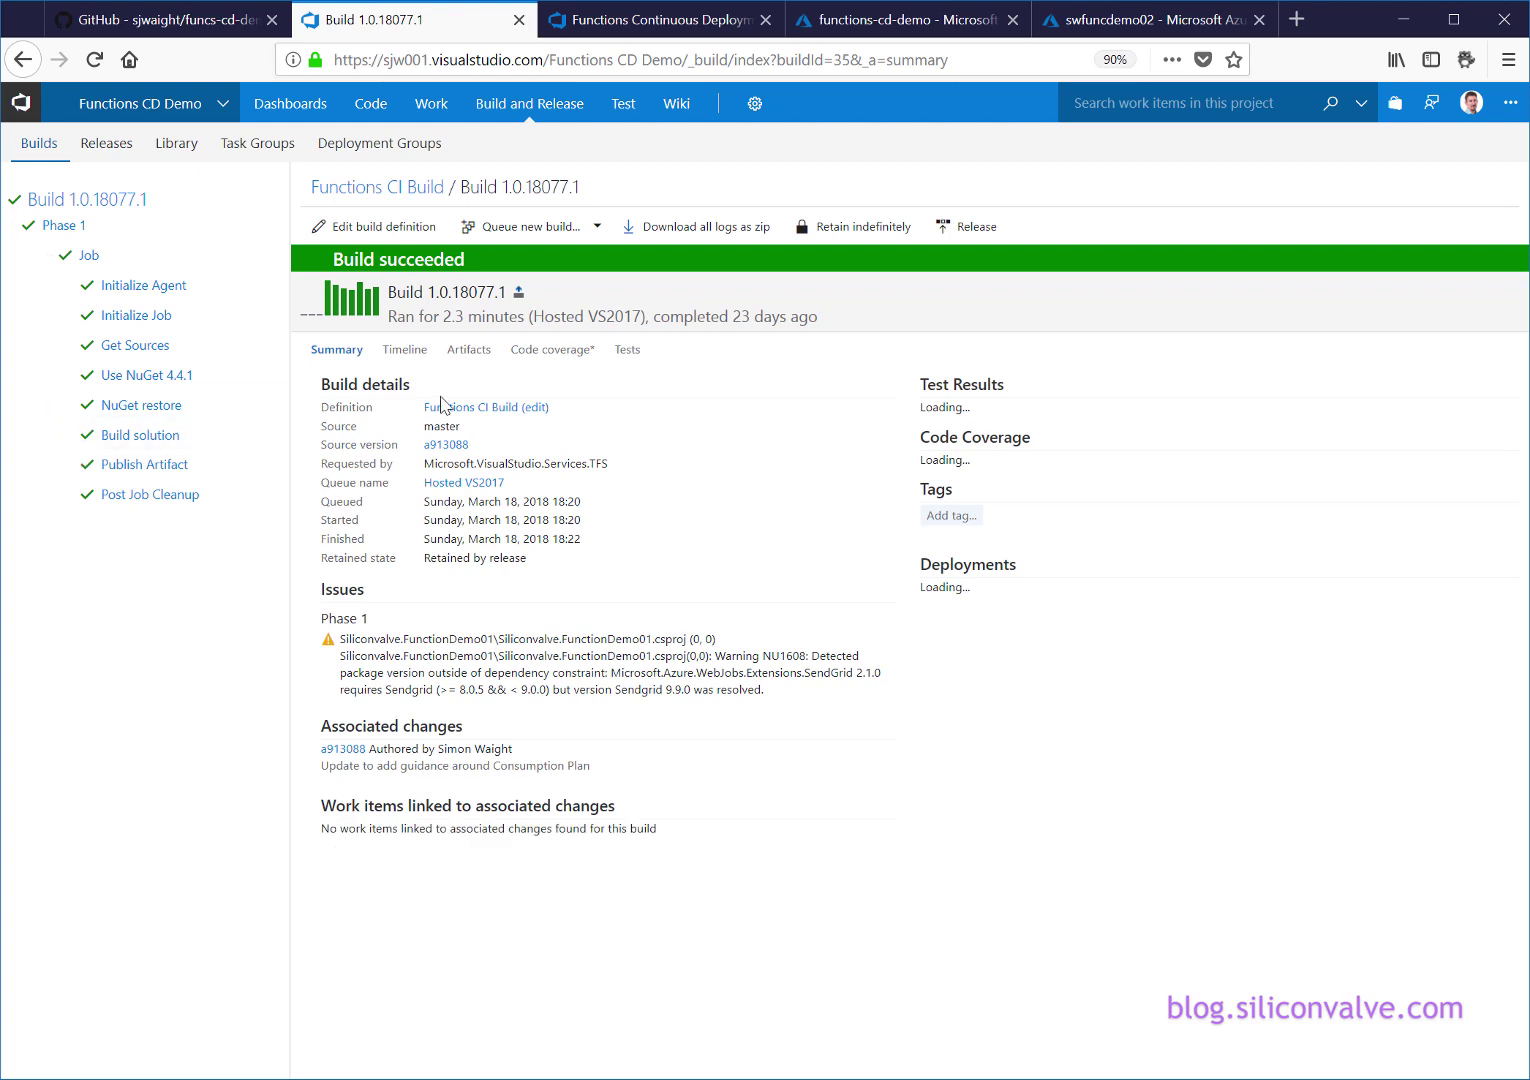
pyautogui.click(487, 355)
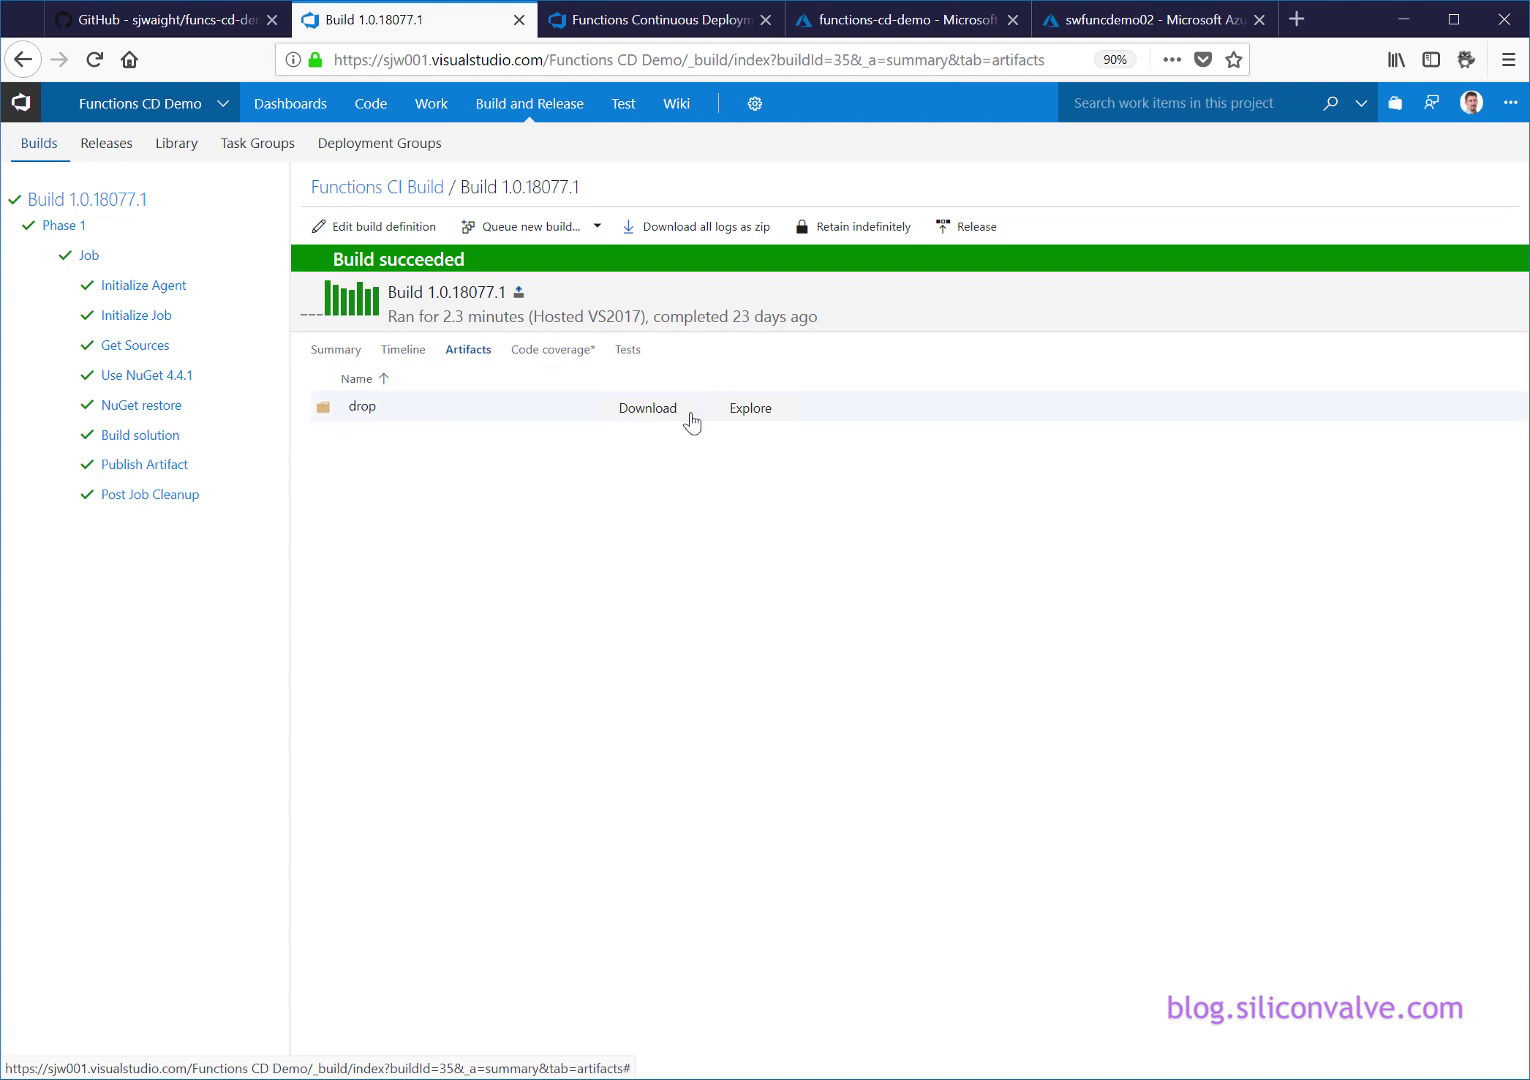
pyautogui.click(746, 418)
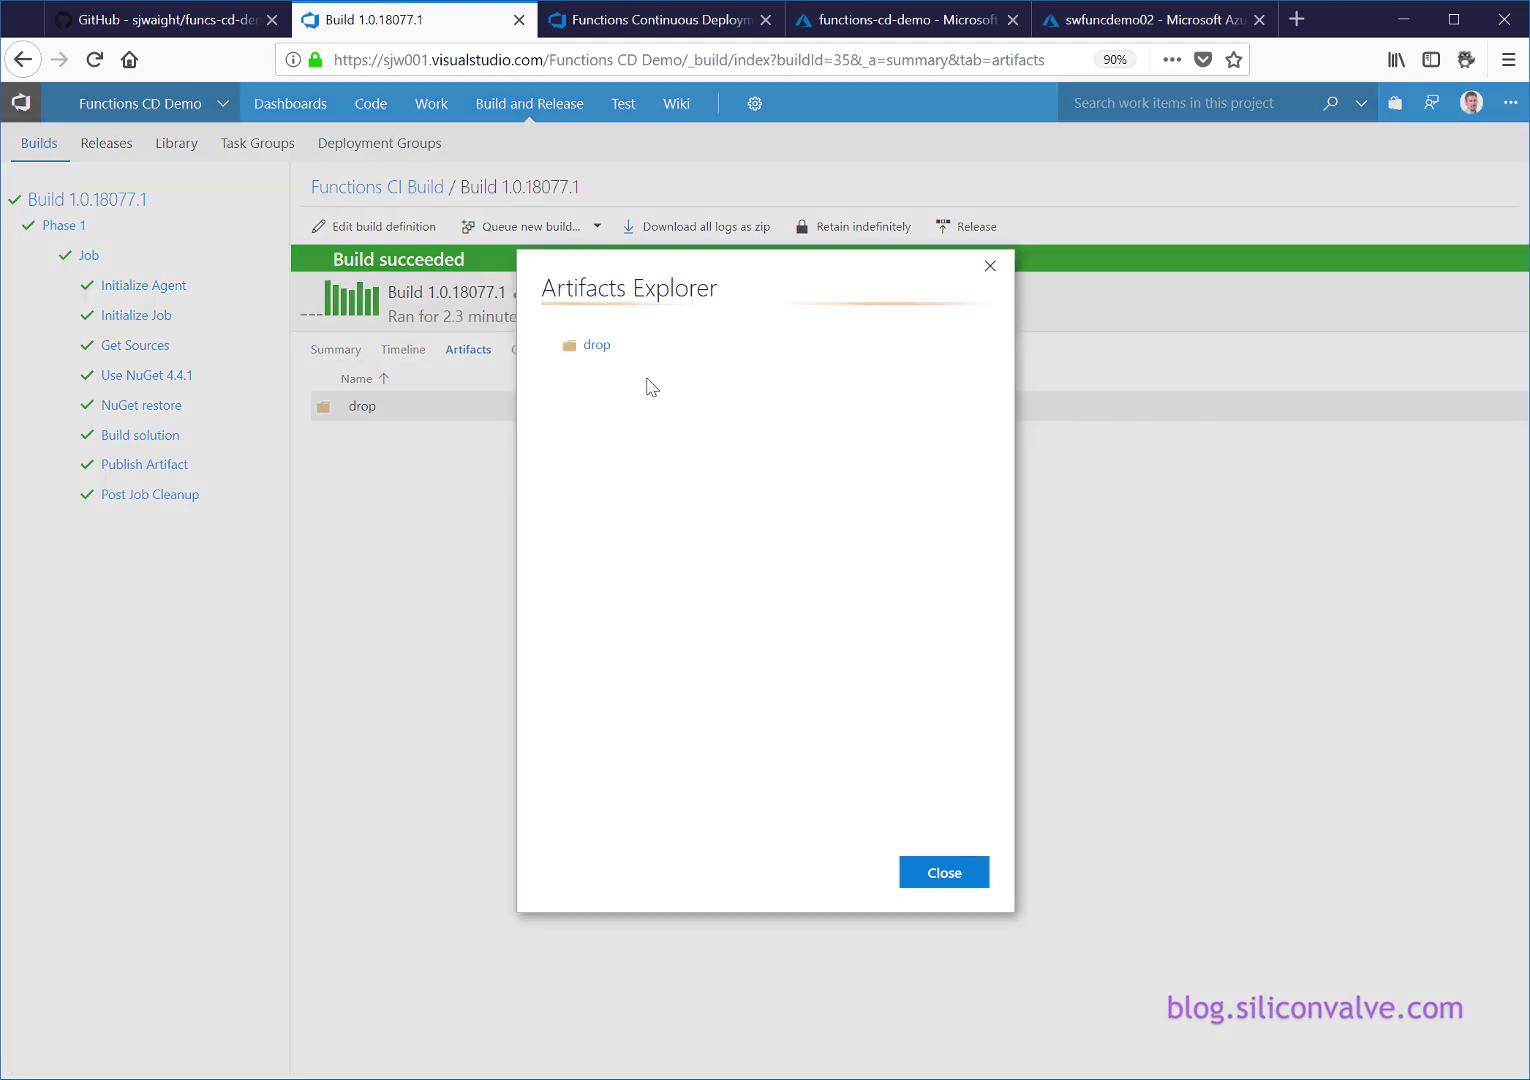
pyautogui.click(552, 345)
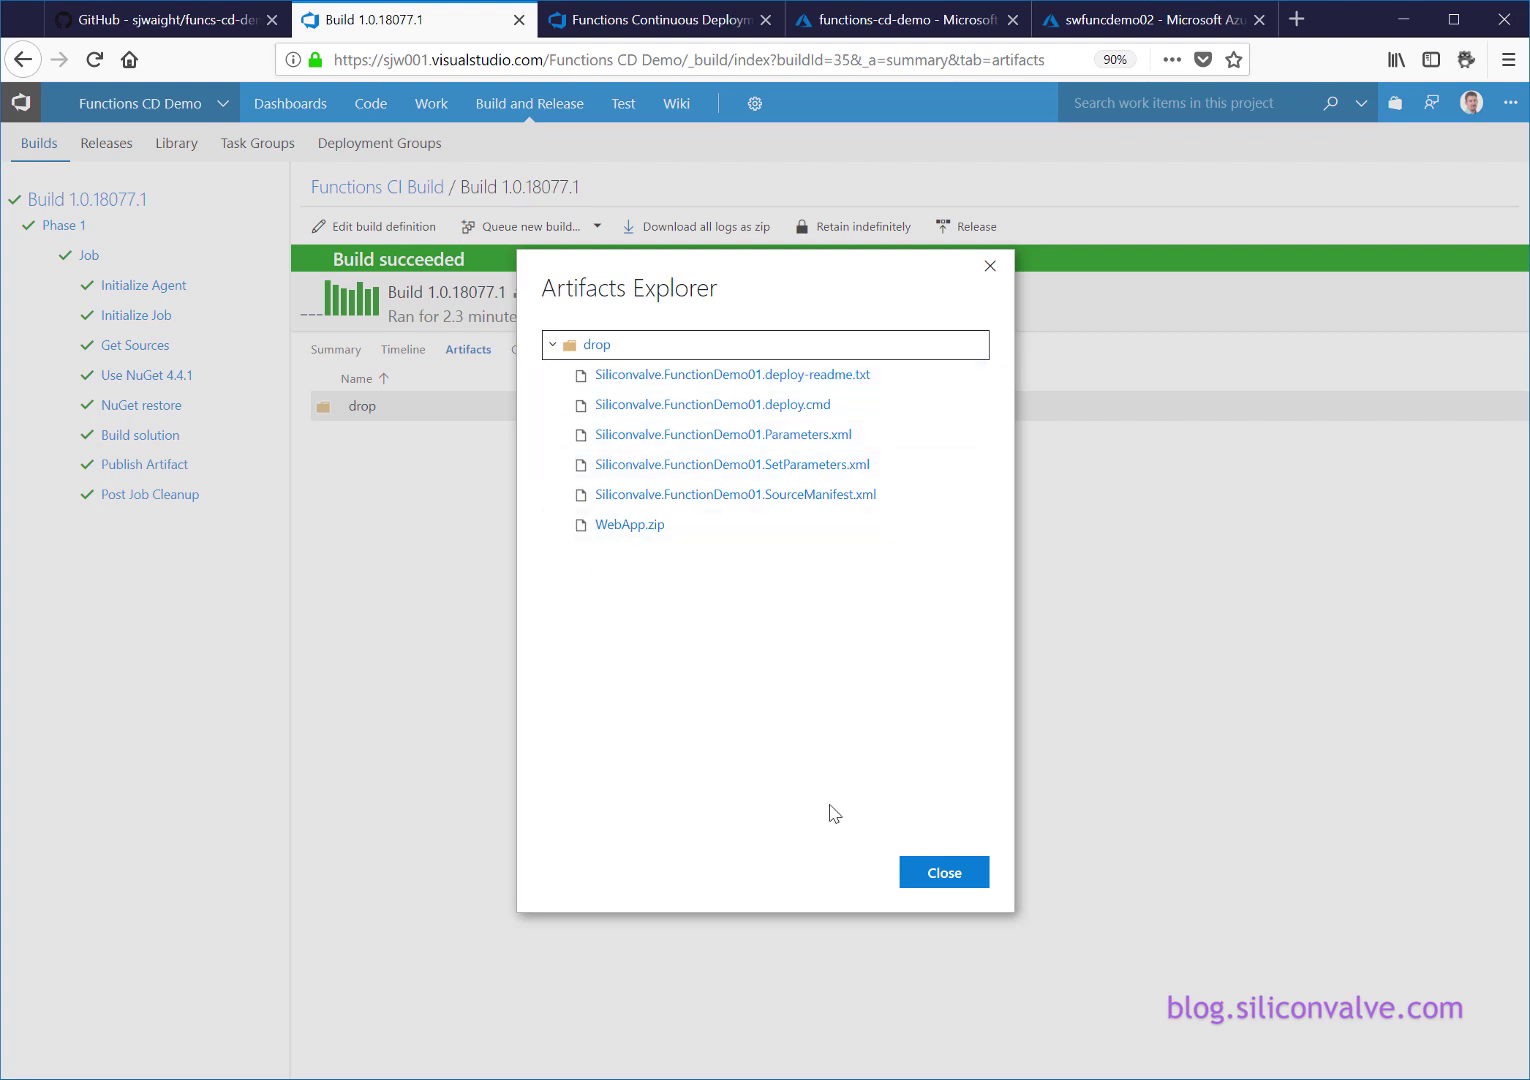
pyautogui.click(930, 874)
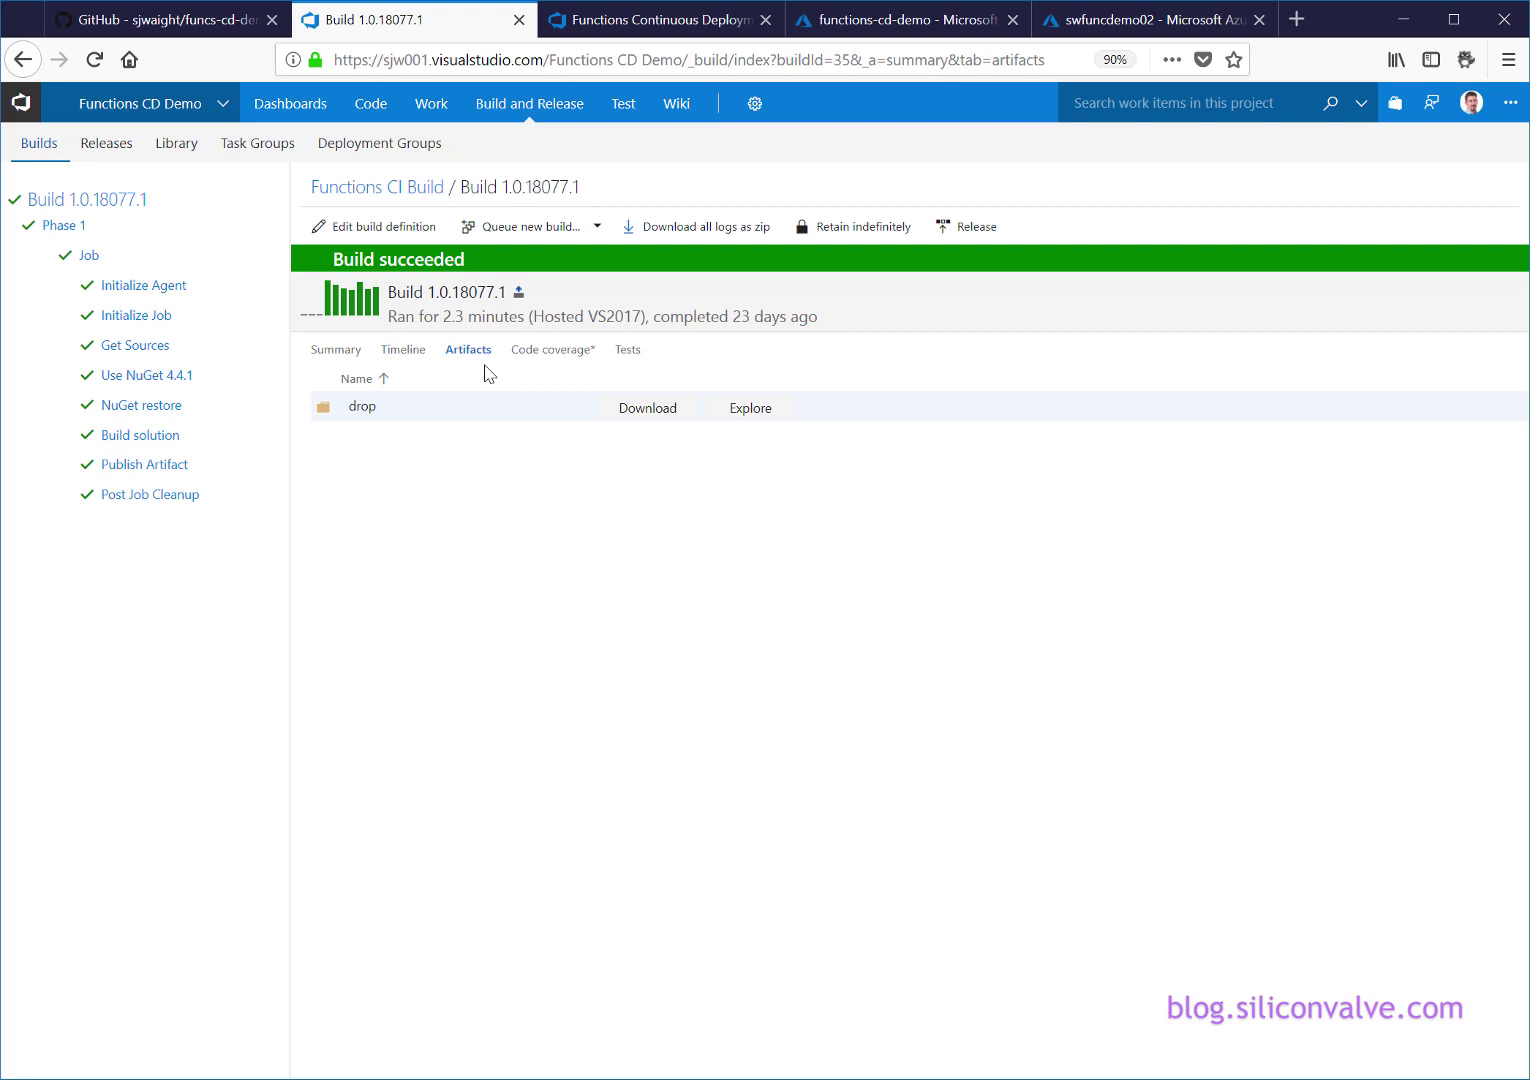
# - Switch to the Functions Continuous Deployment release definition and examine the Service Plan environment's tasks, Azure subscription and app service name
pyautogui.click(597, 22)
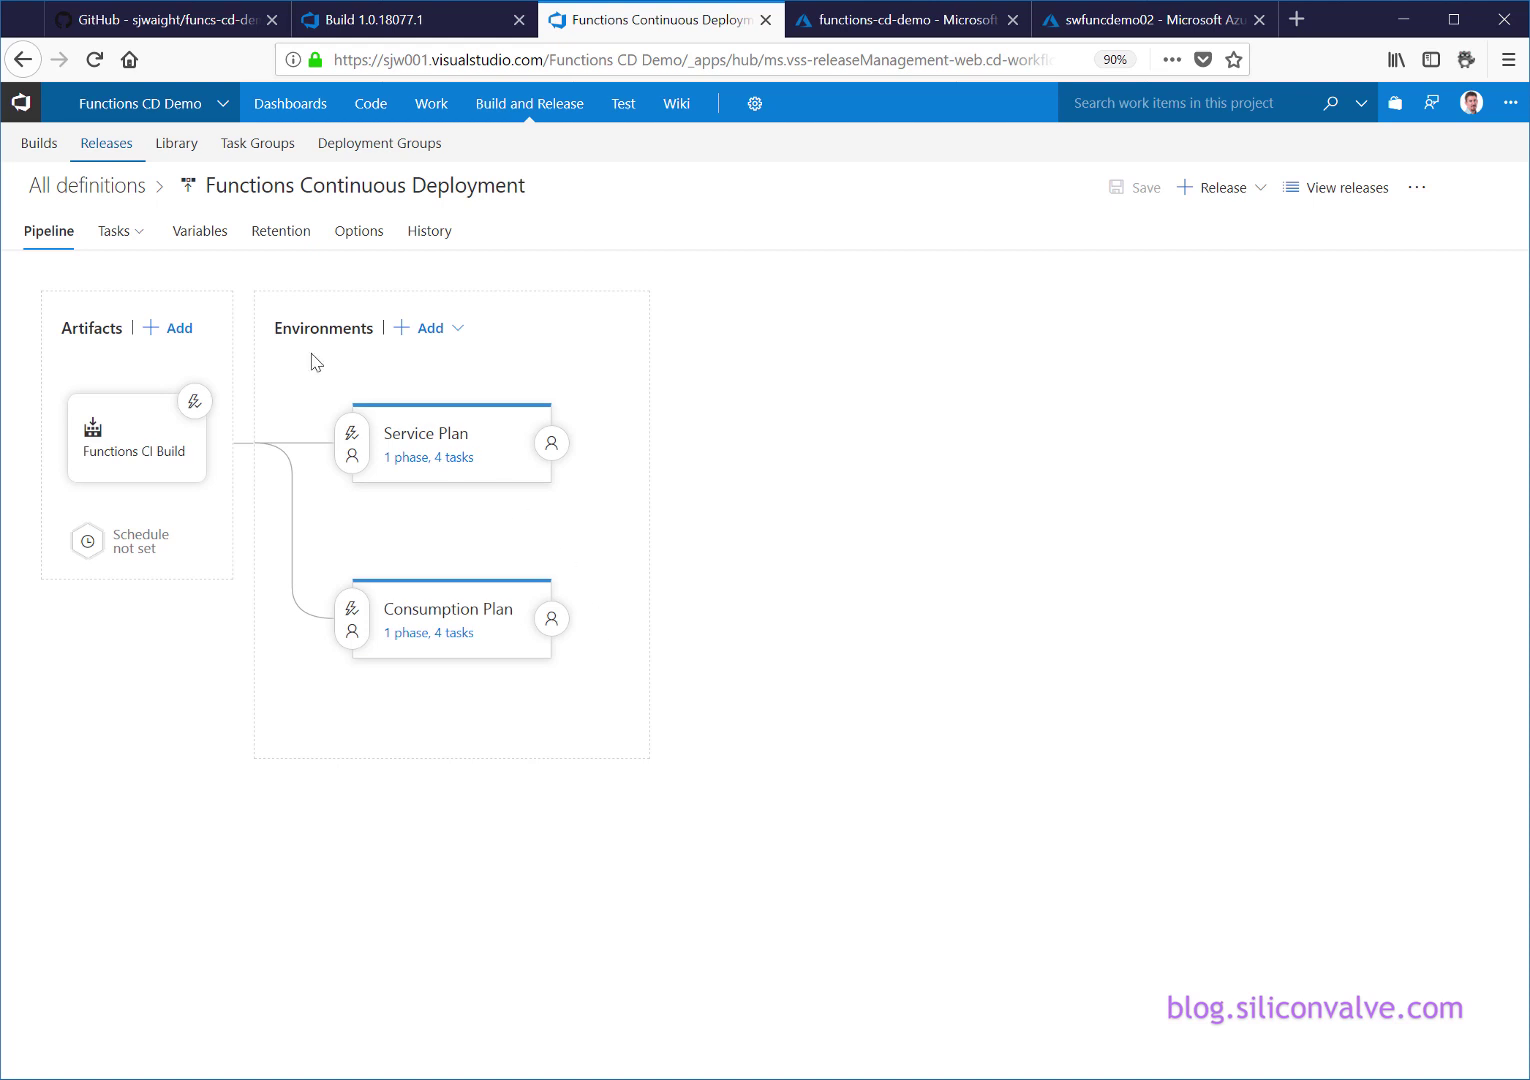
pyautogui.click(138, 240)
pyautogui.click(138, 240)
pyautogui.click(120, 232)
pyautogui.click(121, 275)
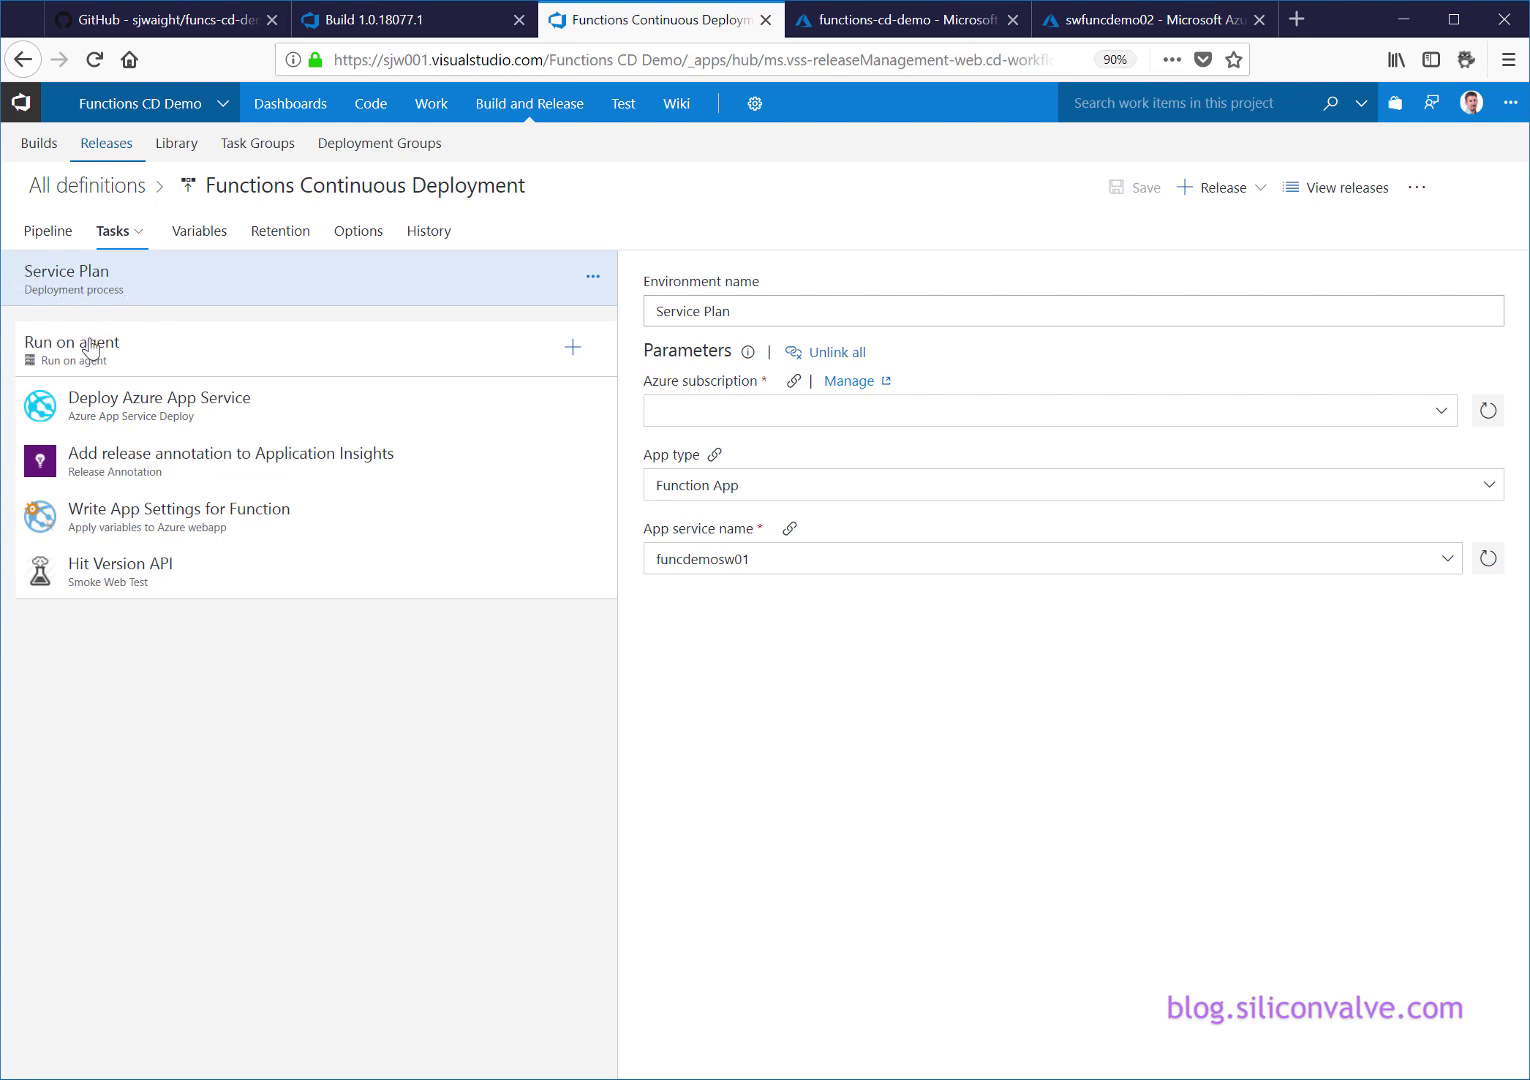
pyautogui.click(120, 396)
pyautogui.click(97, 272)
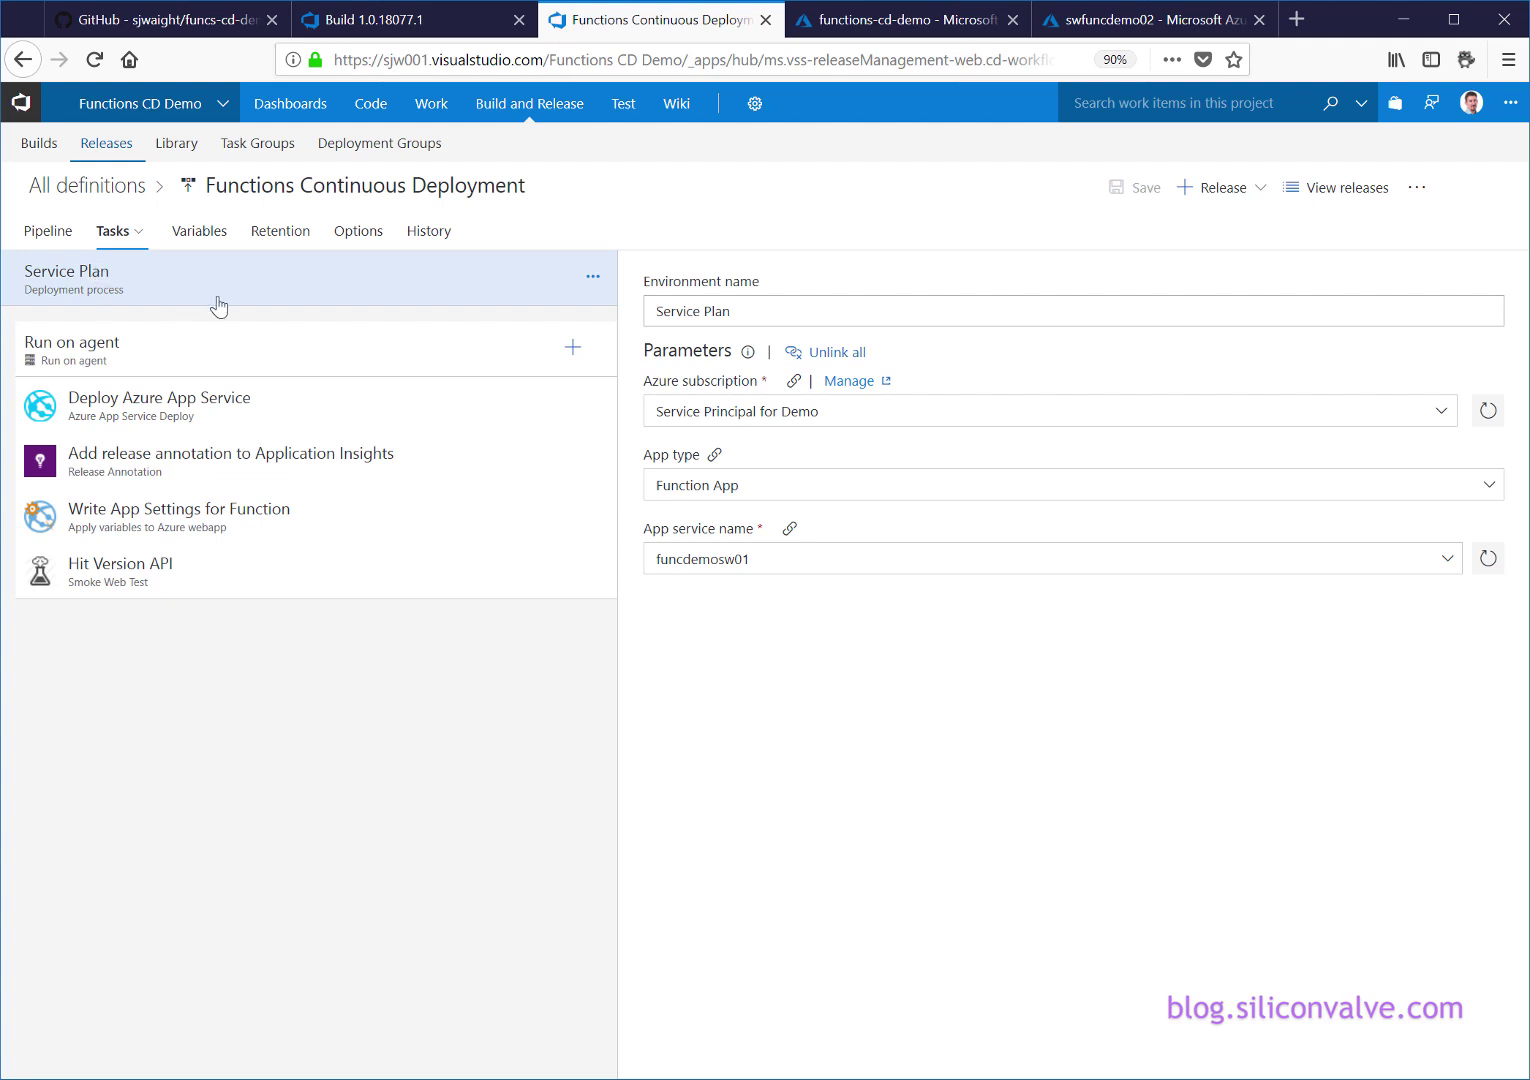
pyautogui.click(848, 416)
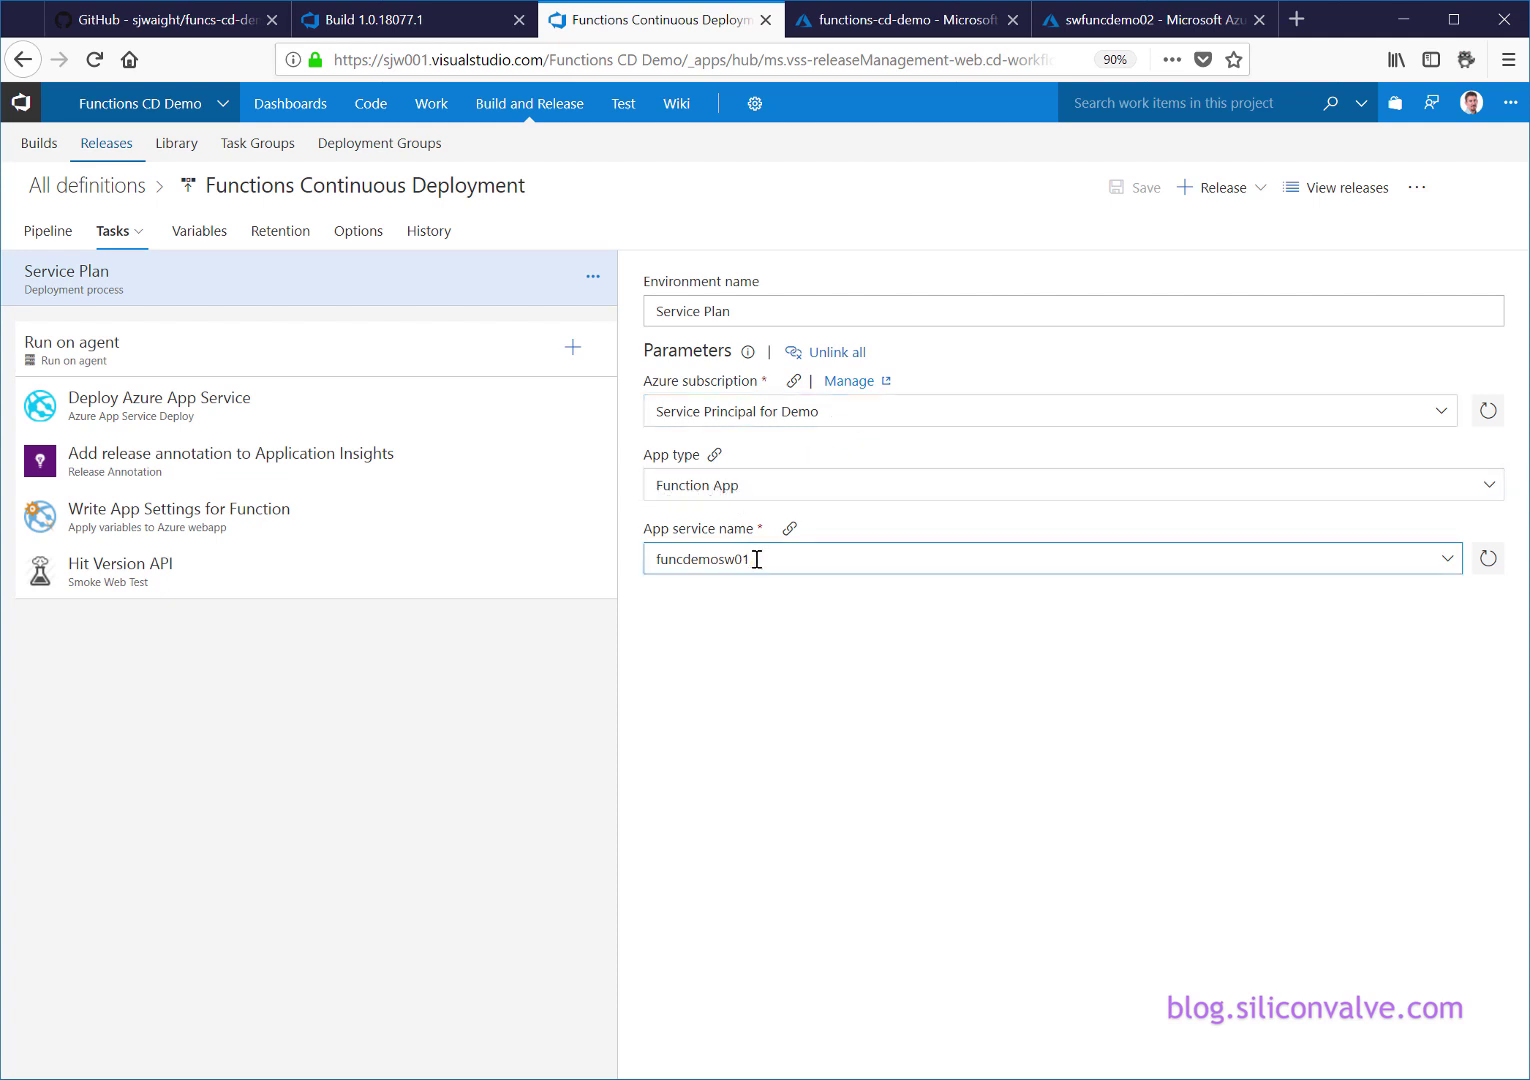
pyautogui.moveTo(758, 559); pyautogui.dragTo(638, 570)
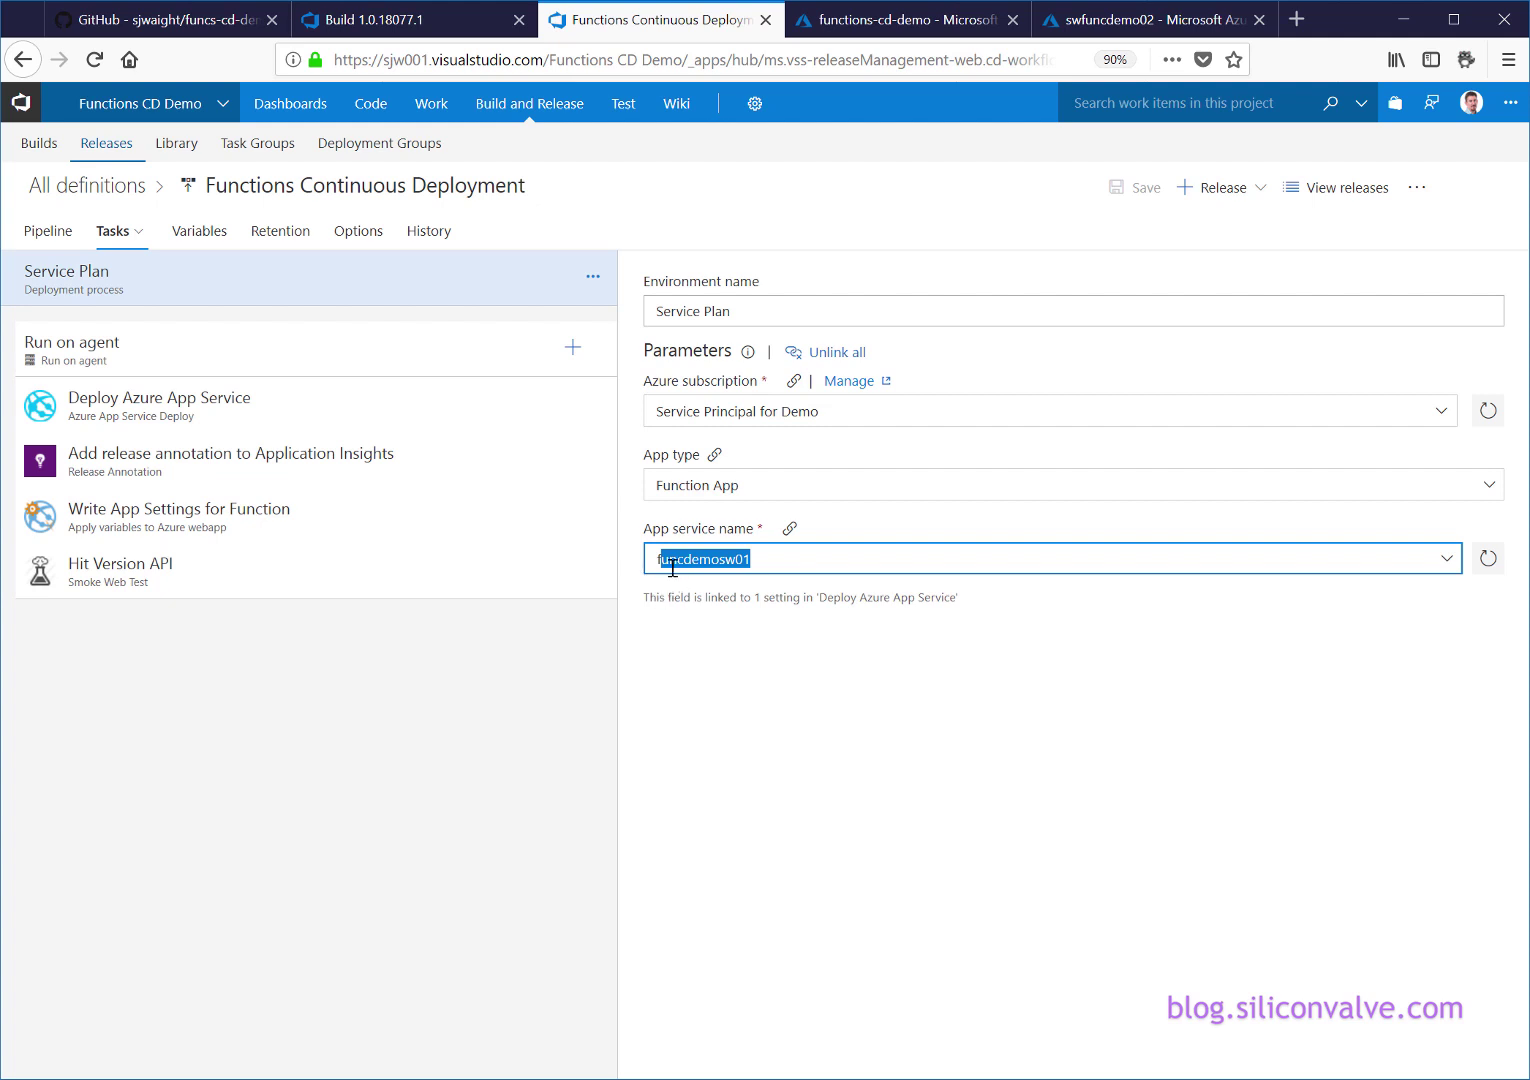
pyautogui.click(670, 560)
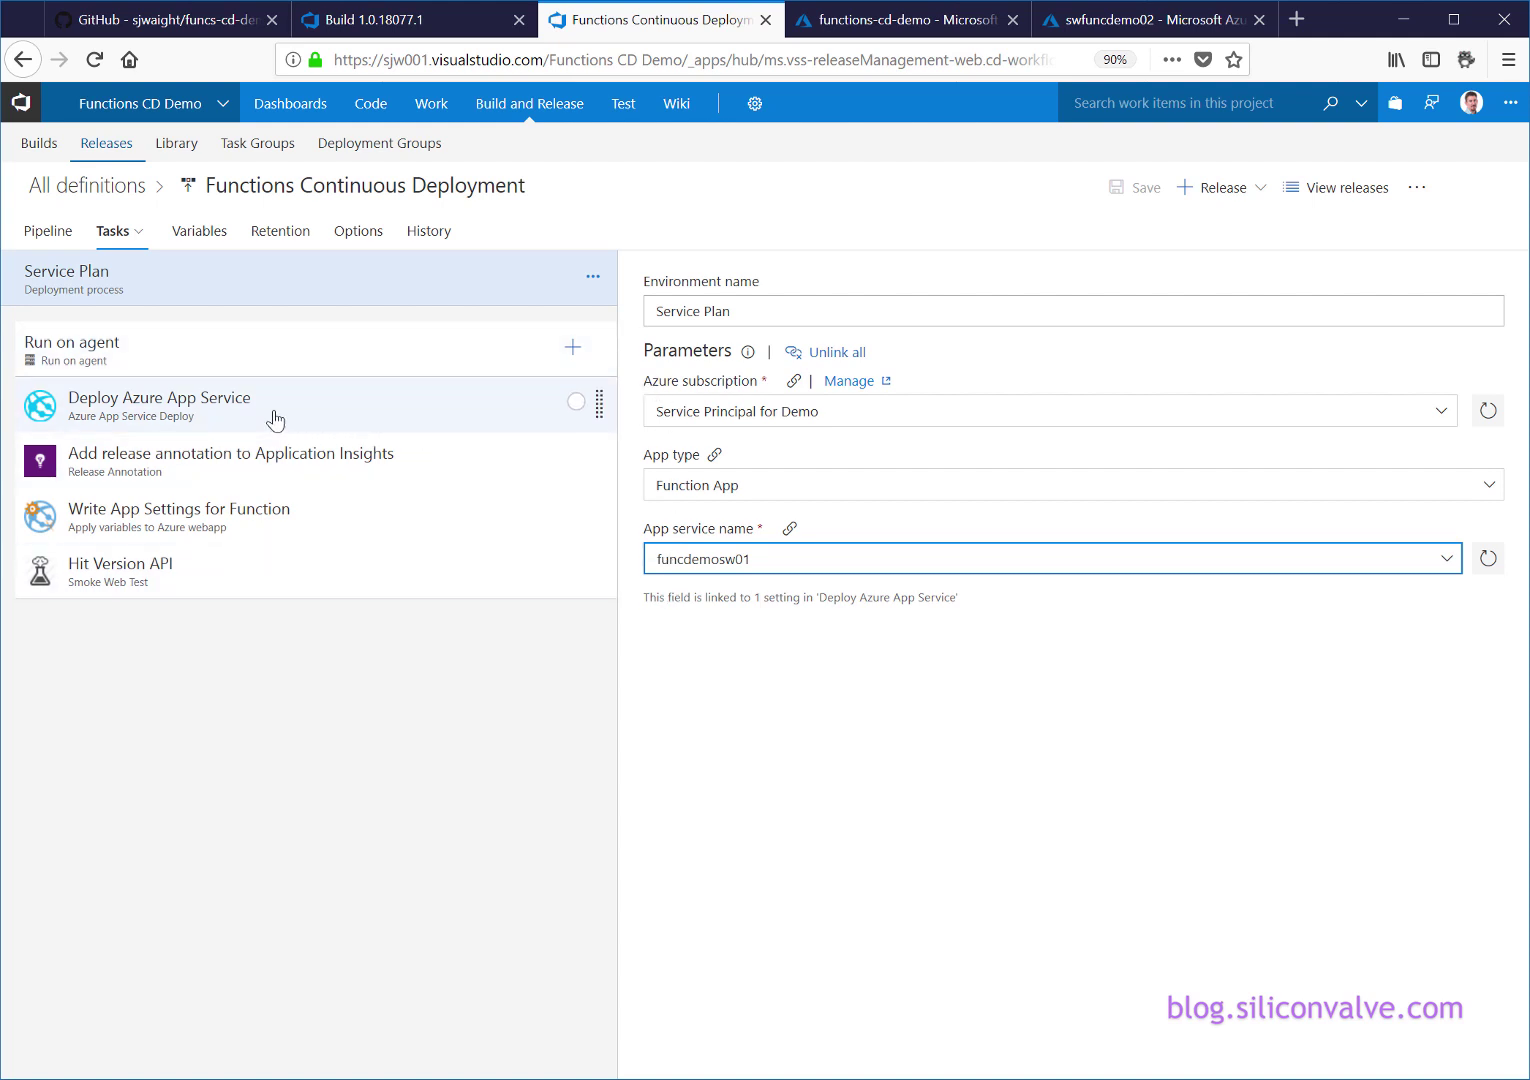
# - Inspect the Deploy Azure App Service task's package path and its App Service URL output variable
pyautogui.click(220, 416)
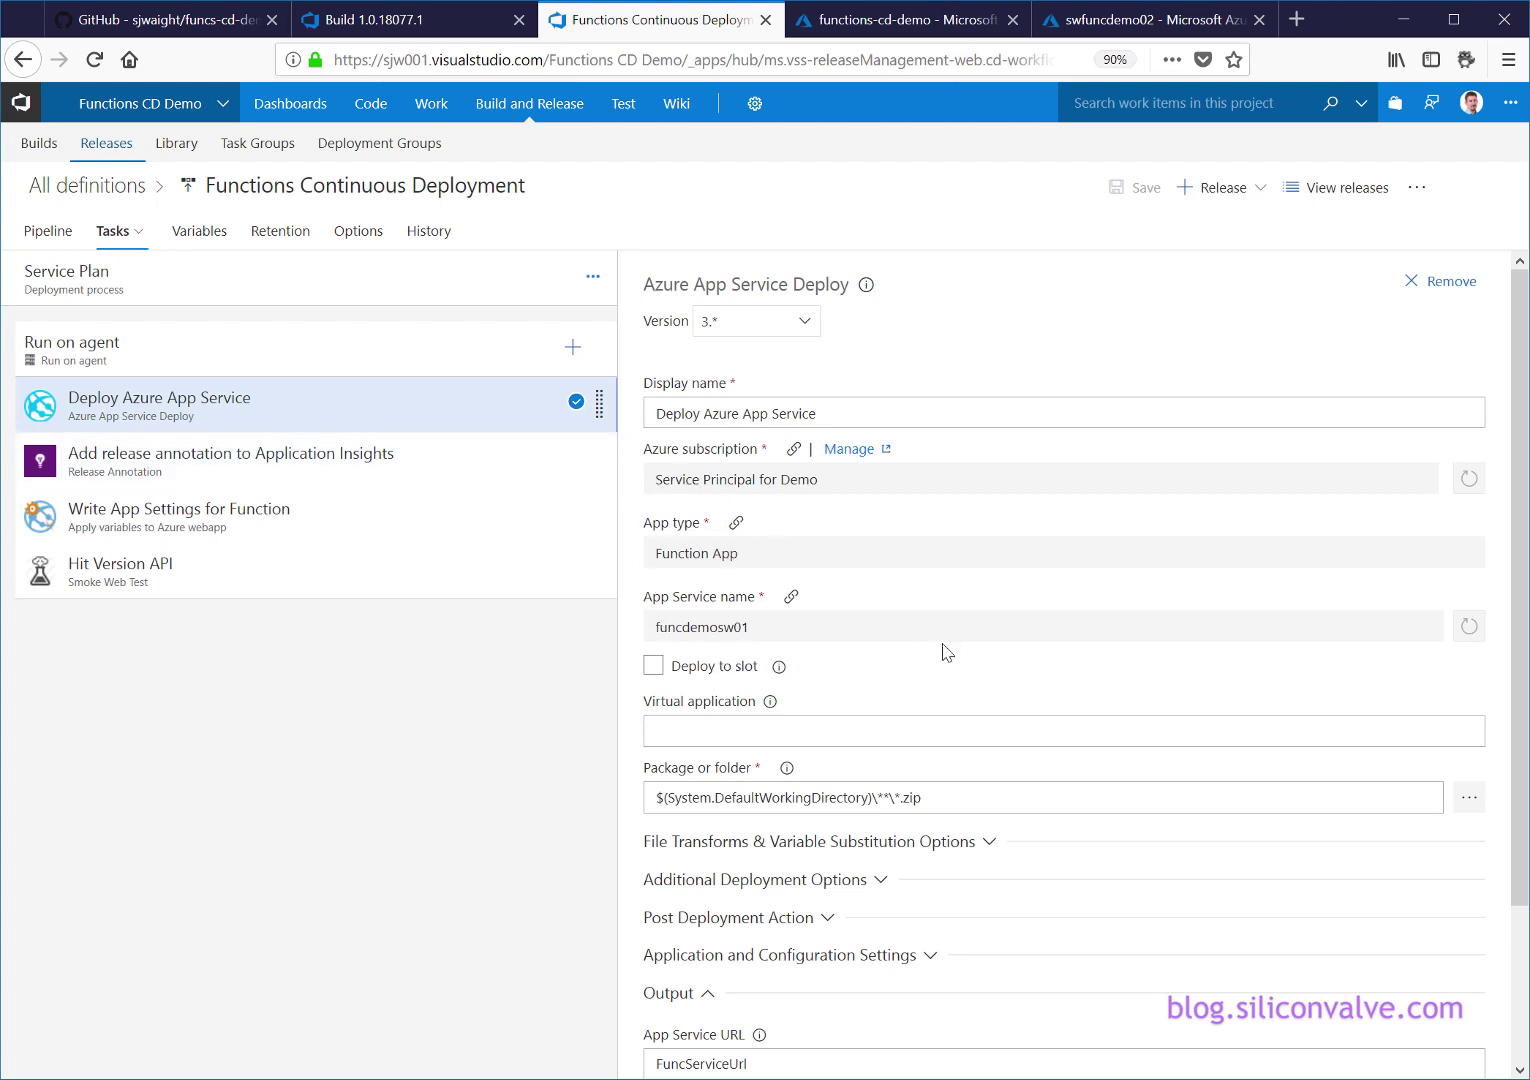
pyautogui.click(958, 792)
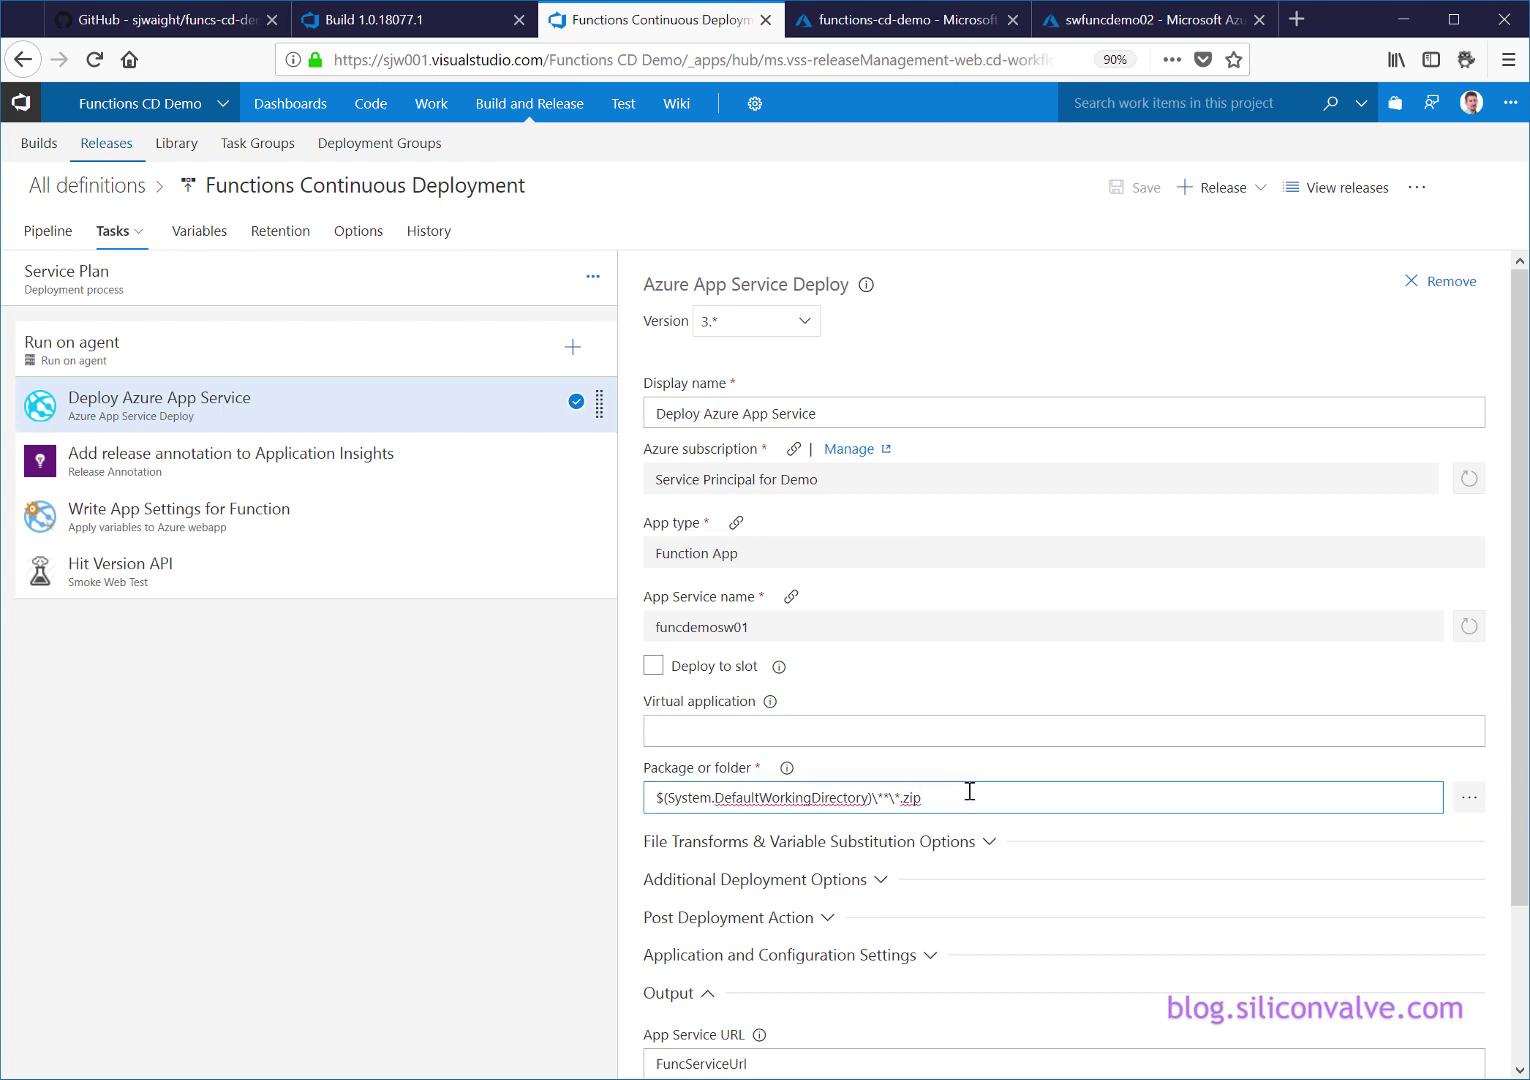
pyautogui.scroll(-2, 968, 793)
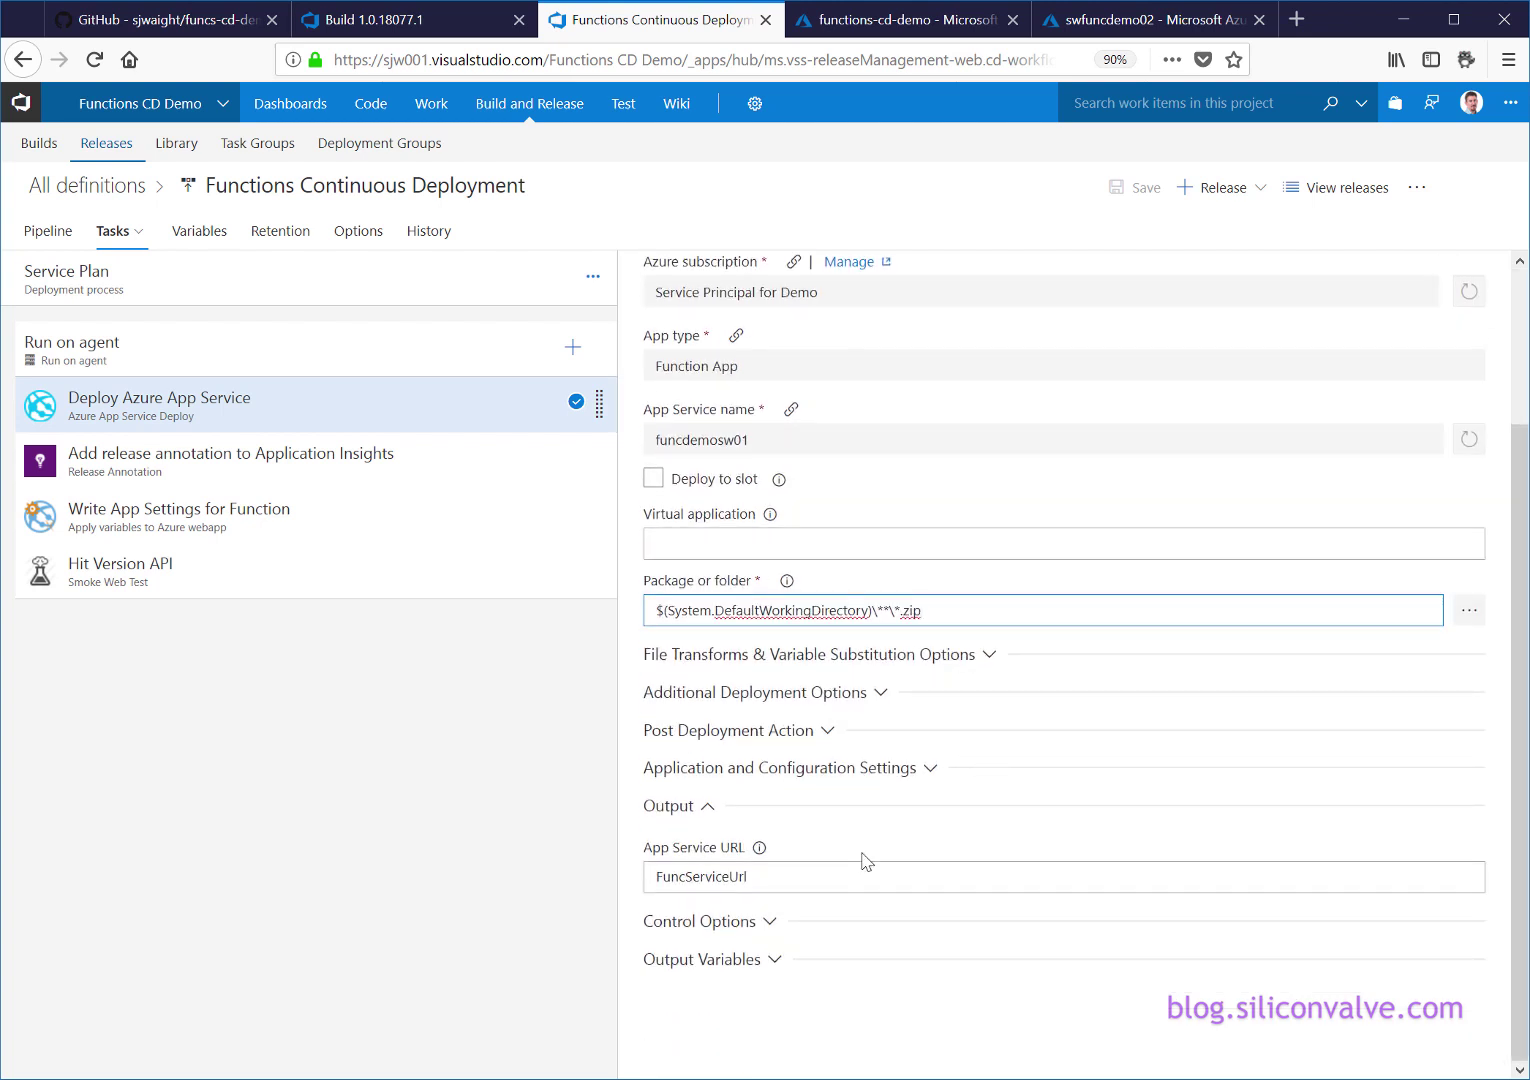
pyautogui.moveTo(806, 872); pyautogui.dragTo(616, 870)
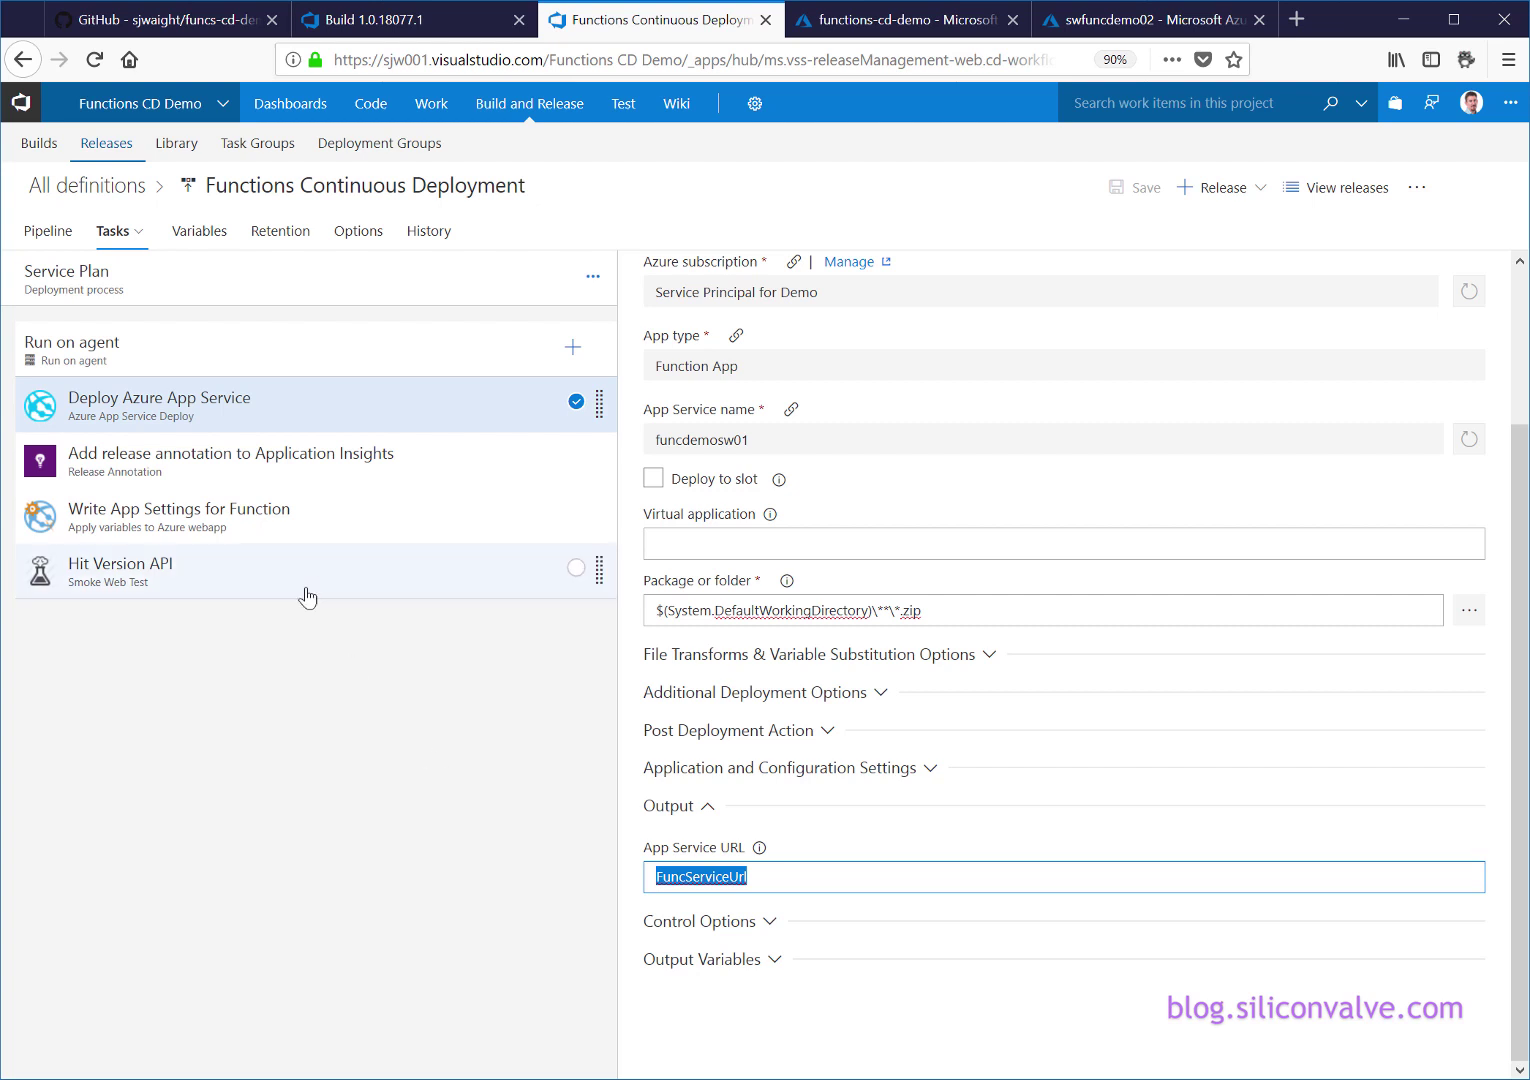
pyautogui.scroll(2, 923, 507)
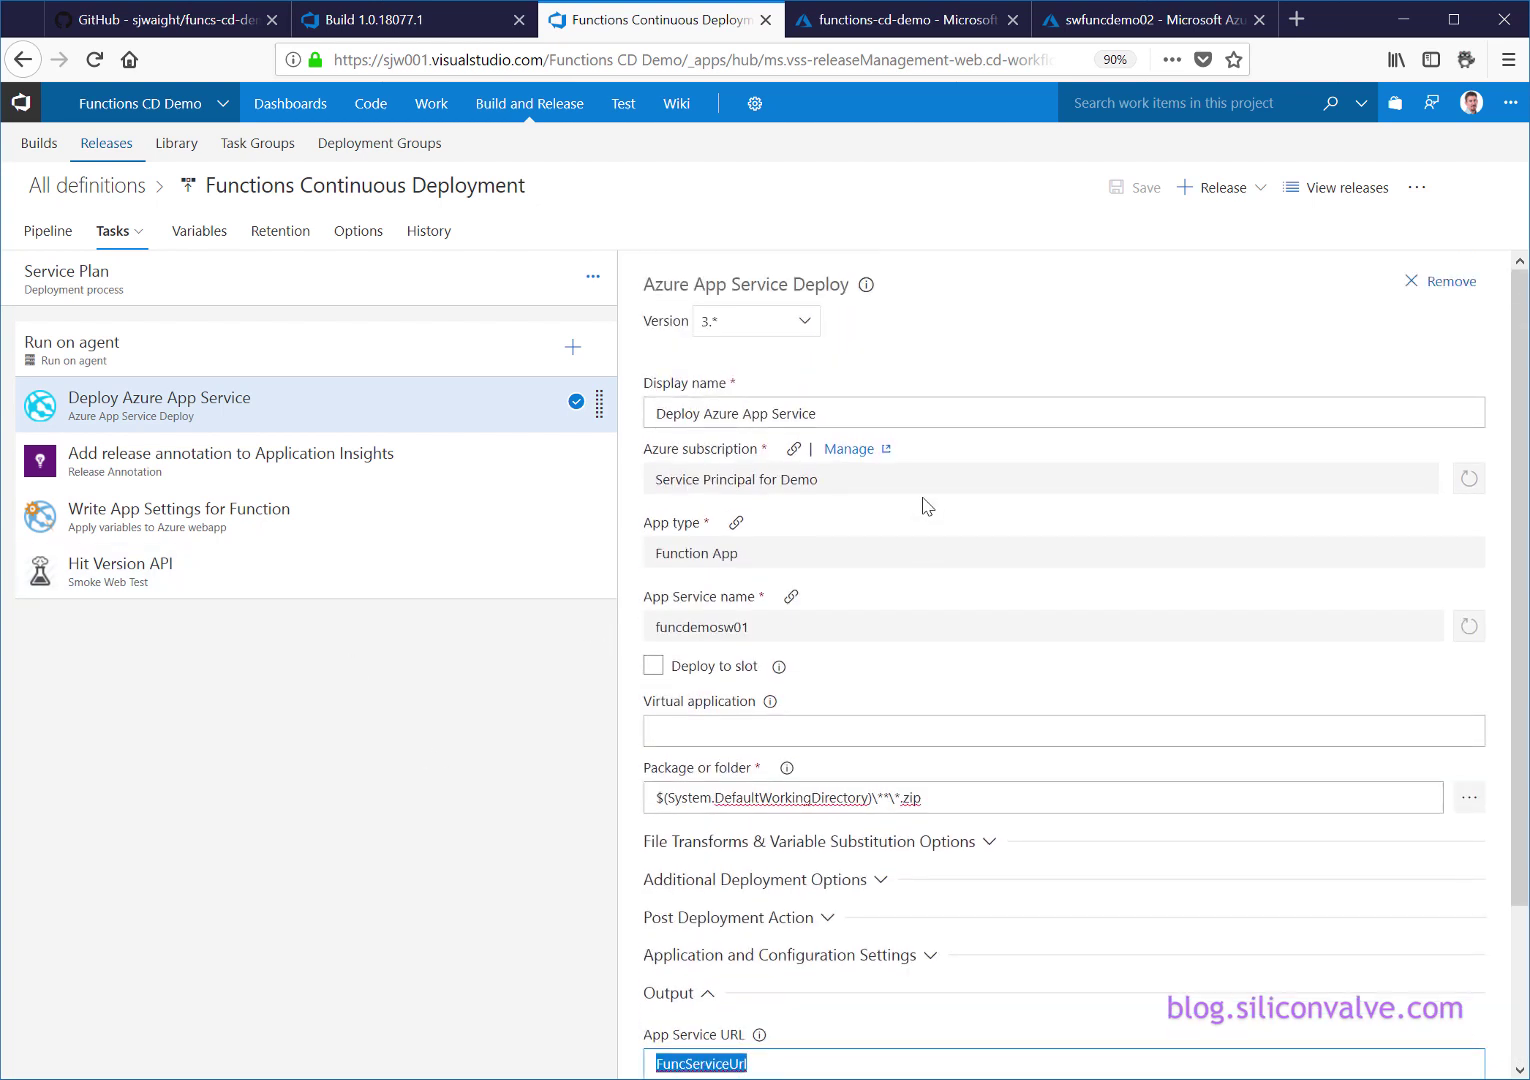
# - Expand and review the deploy task's file transform, additional deployment, post deployment, and application and configuration settings
pyautogui.click(989, 843)
pyautogui.scroll(-3, 966, 867)
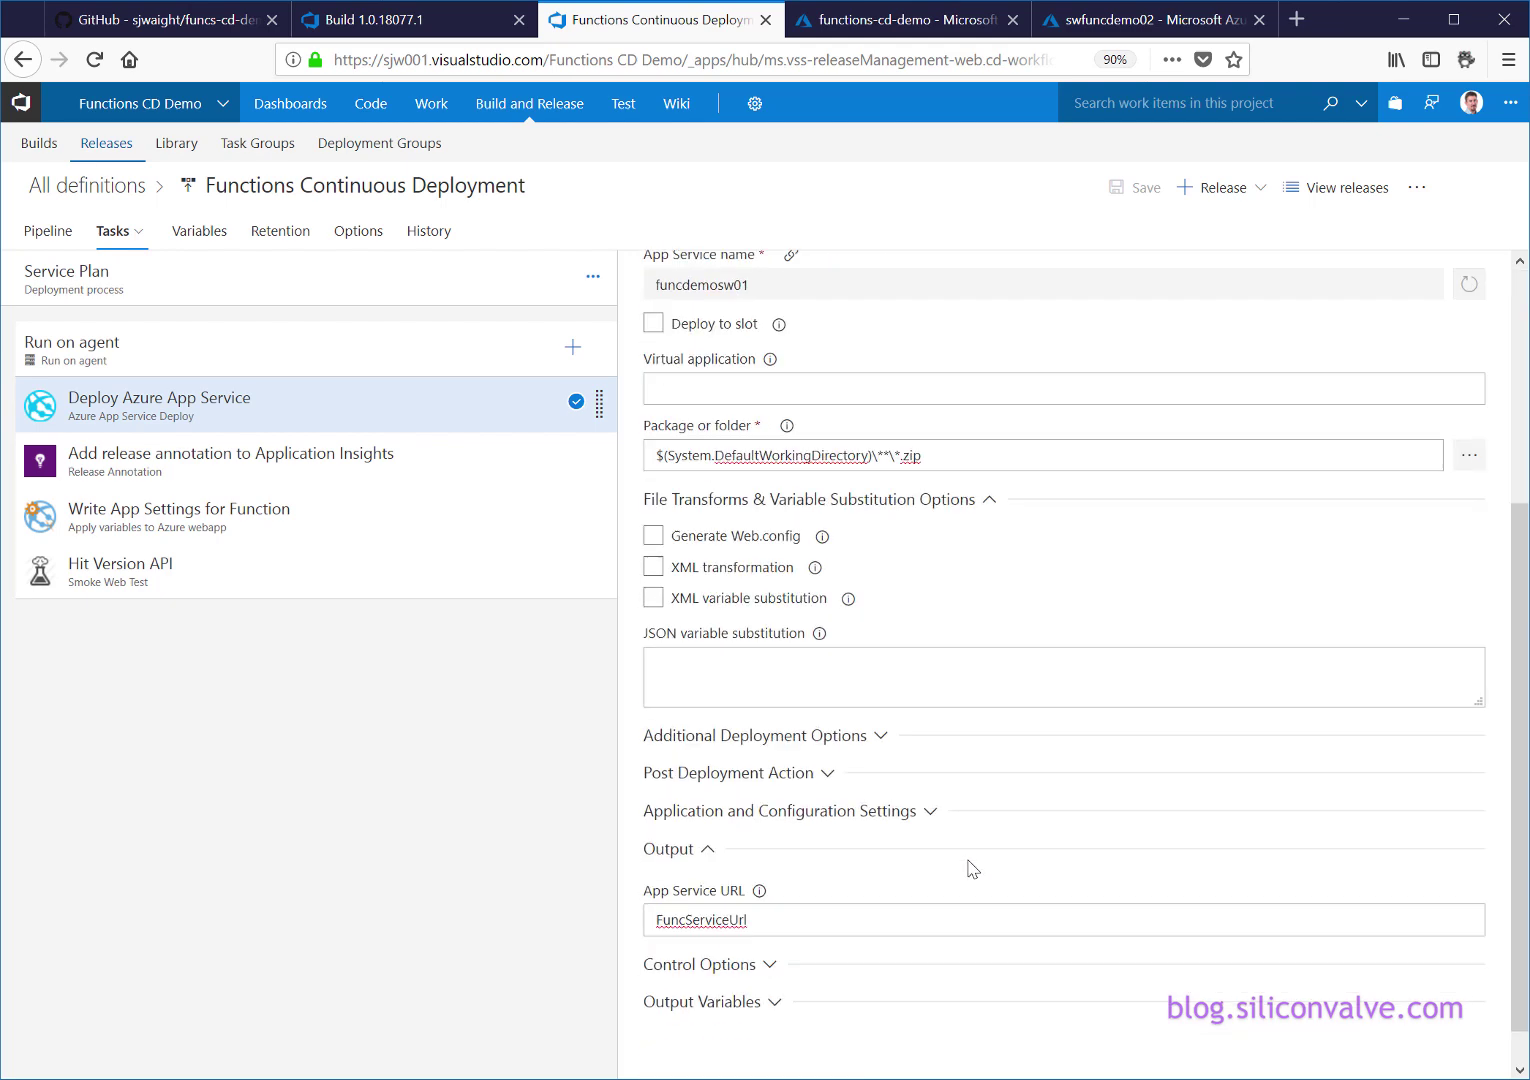
pyautogui.click(897, 742)
pyautogui.scroll(-1, 898, 755)
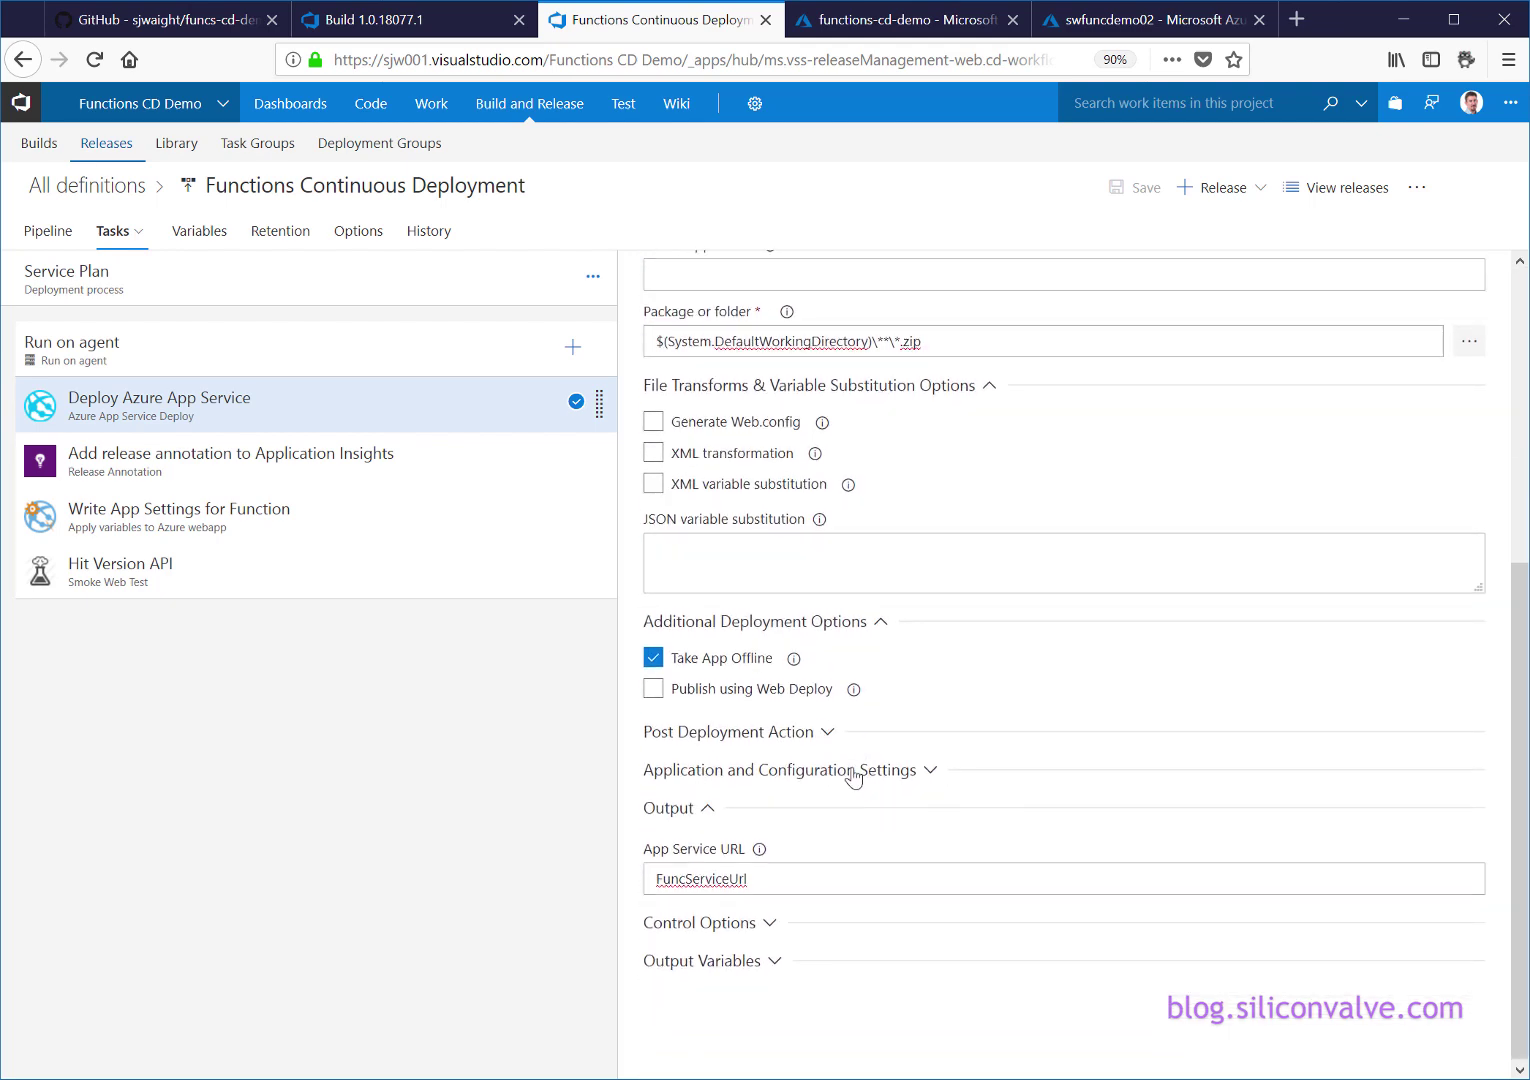
pyautogui.click(828, 733)
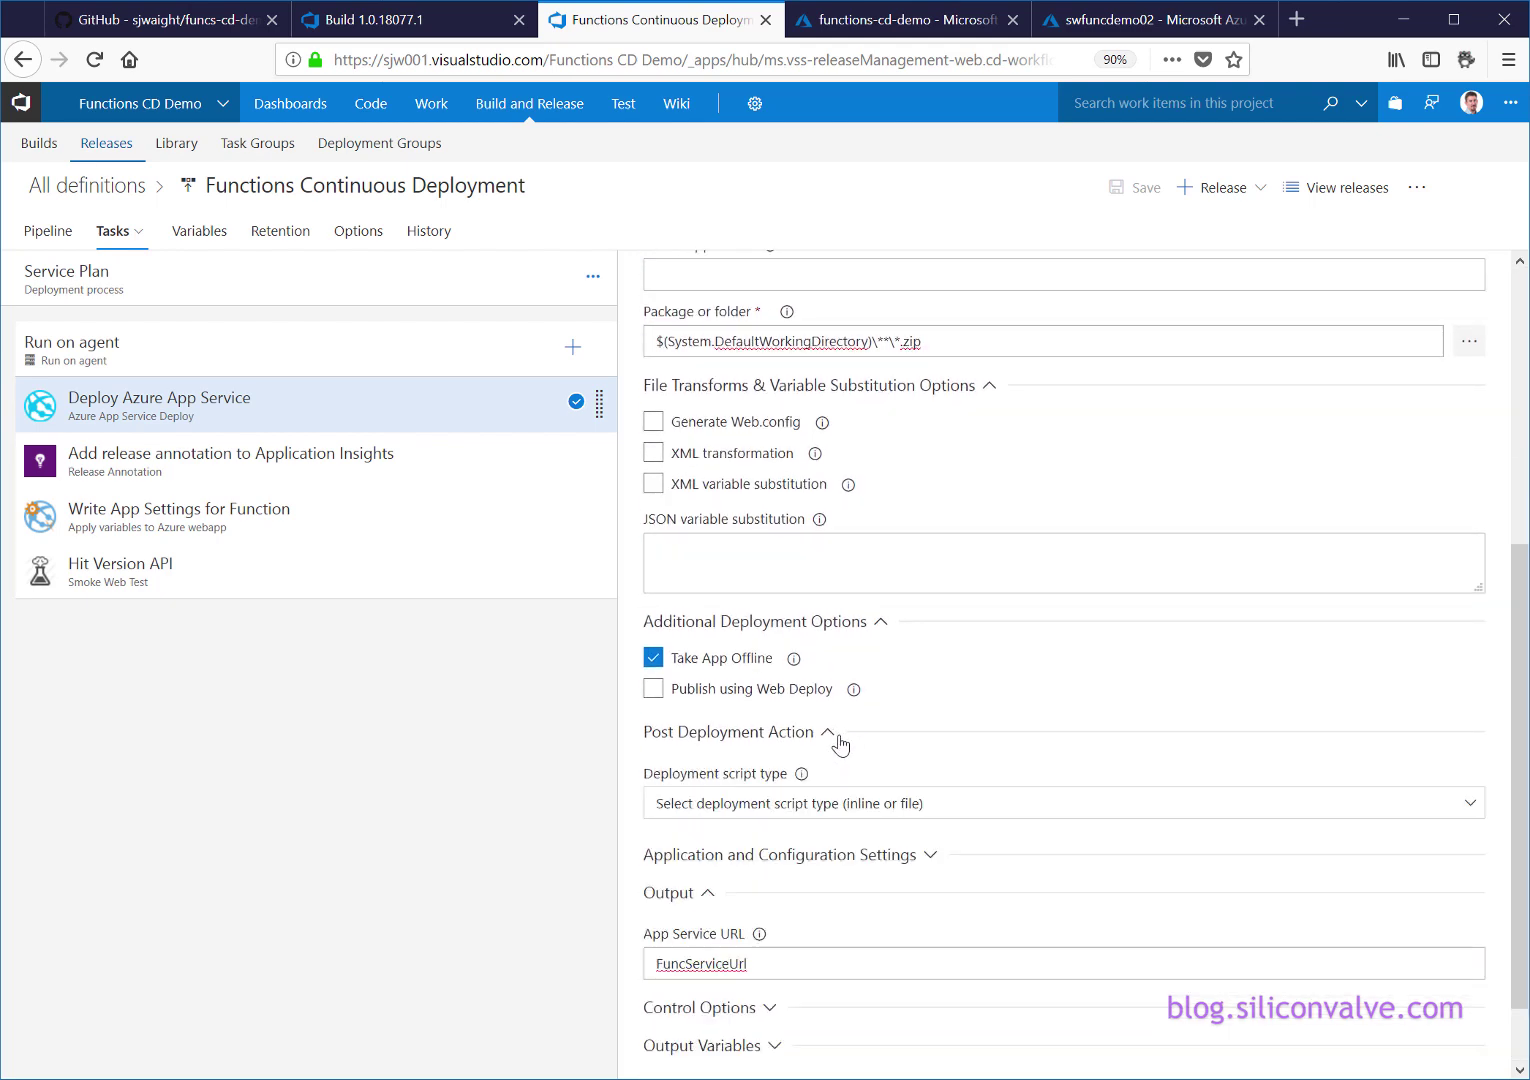
pyautogui.click(929, 856)
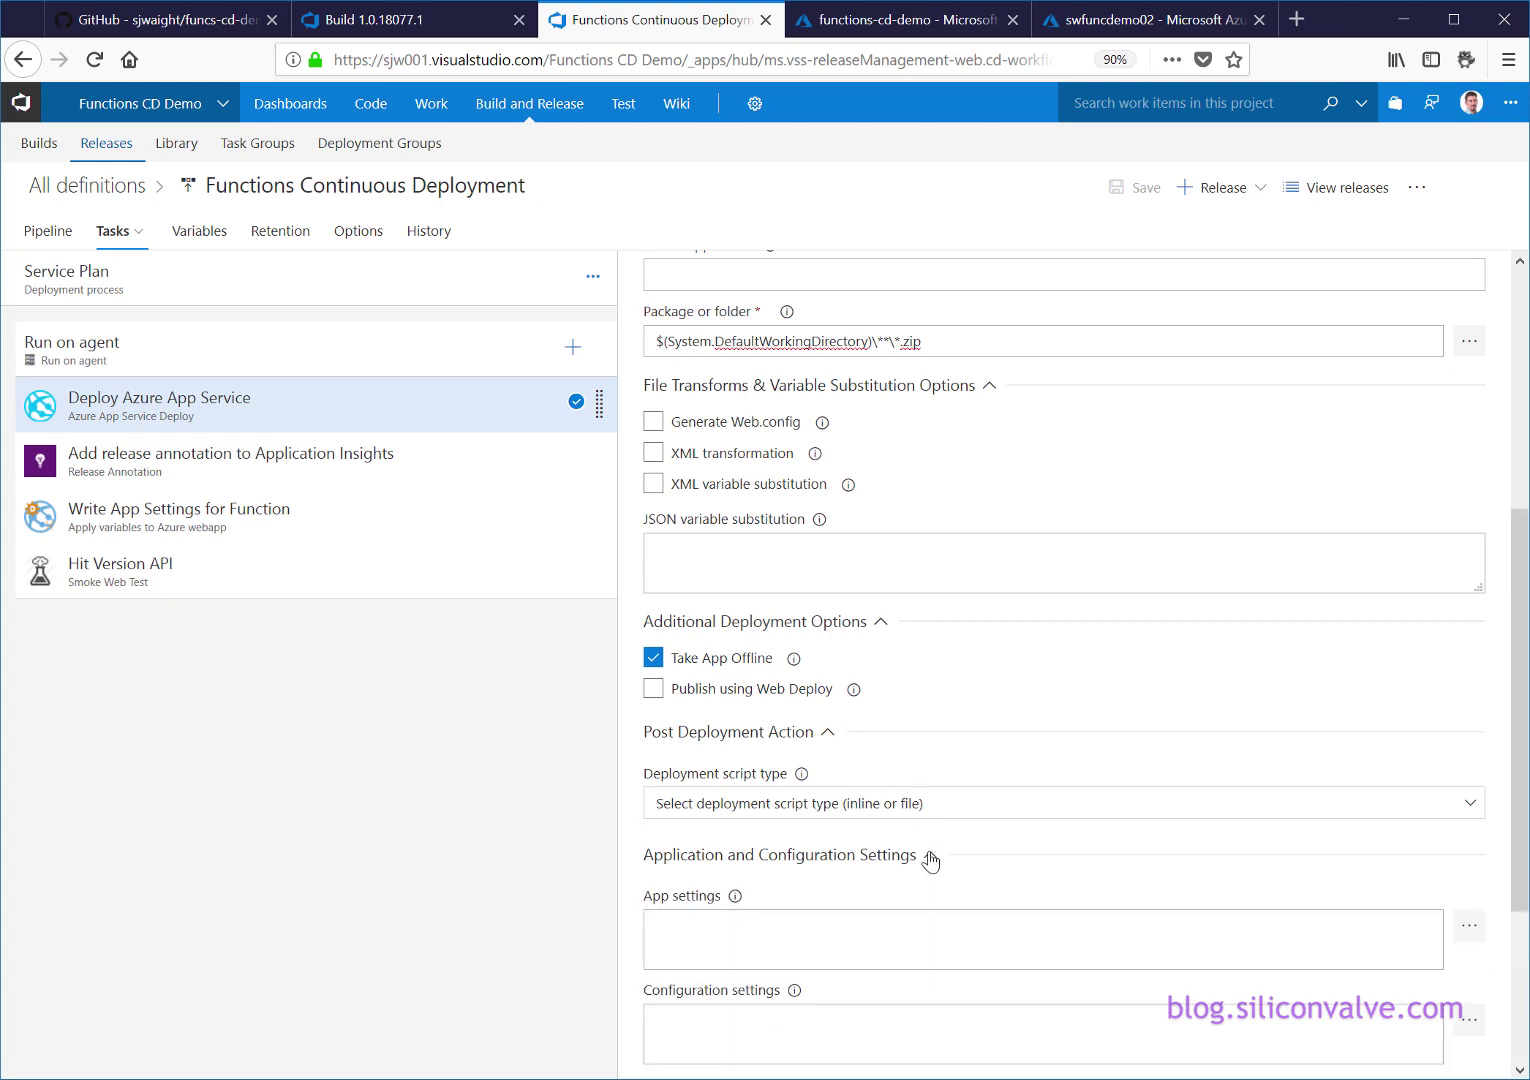
pyautogui.scroll(4, 929, 856)
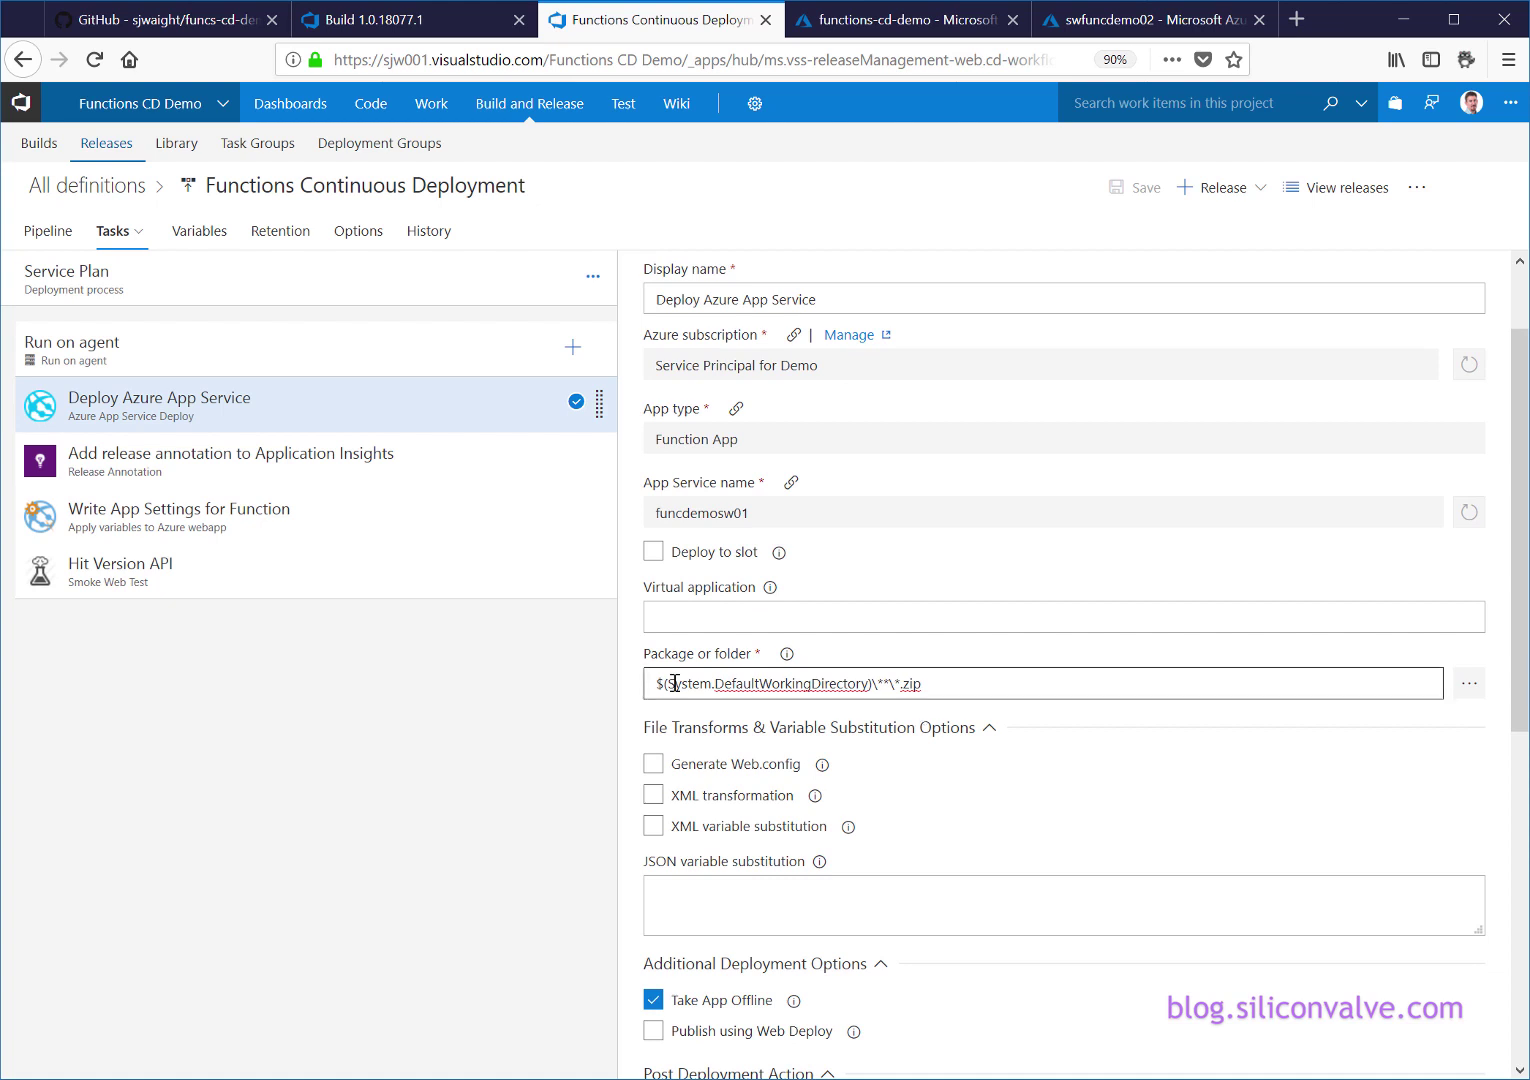
# - Examine the Application ID and API key variables of the Application Insights release annotation task, and open the Write App Settings for Function task
pyautogui.click(367, 468)
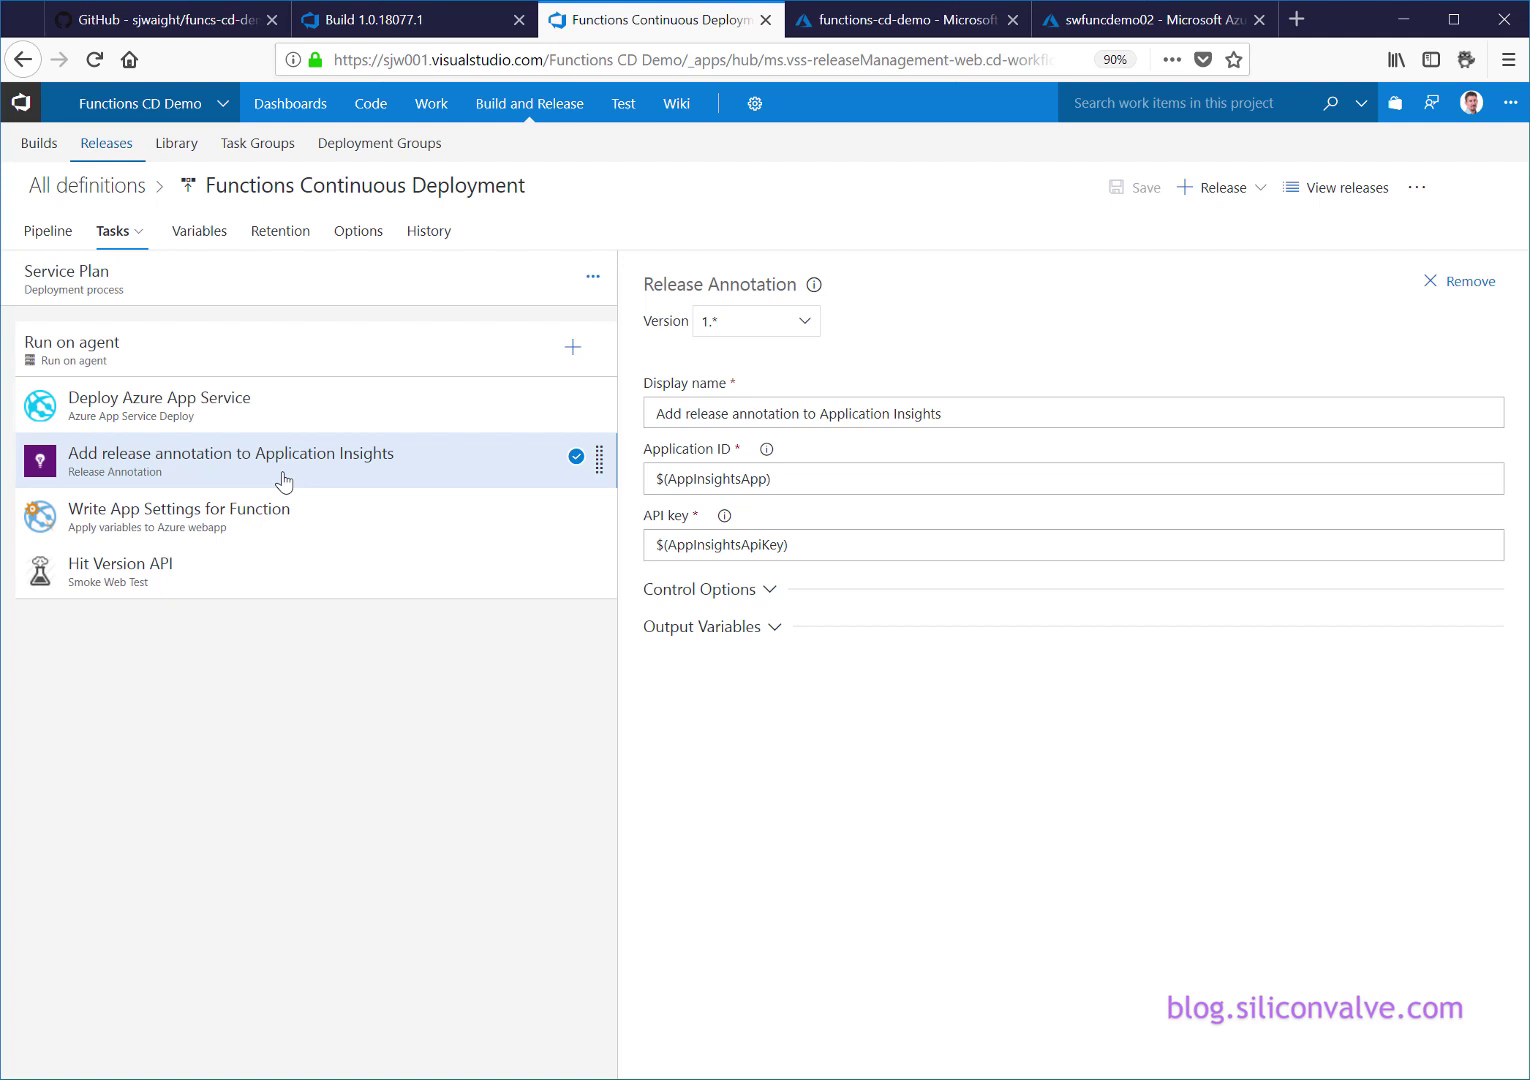
pyautogui.click(786, 471)
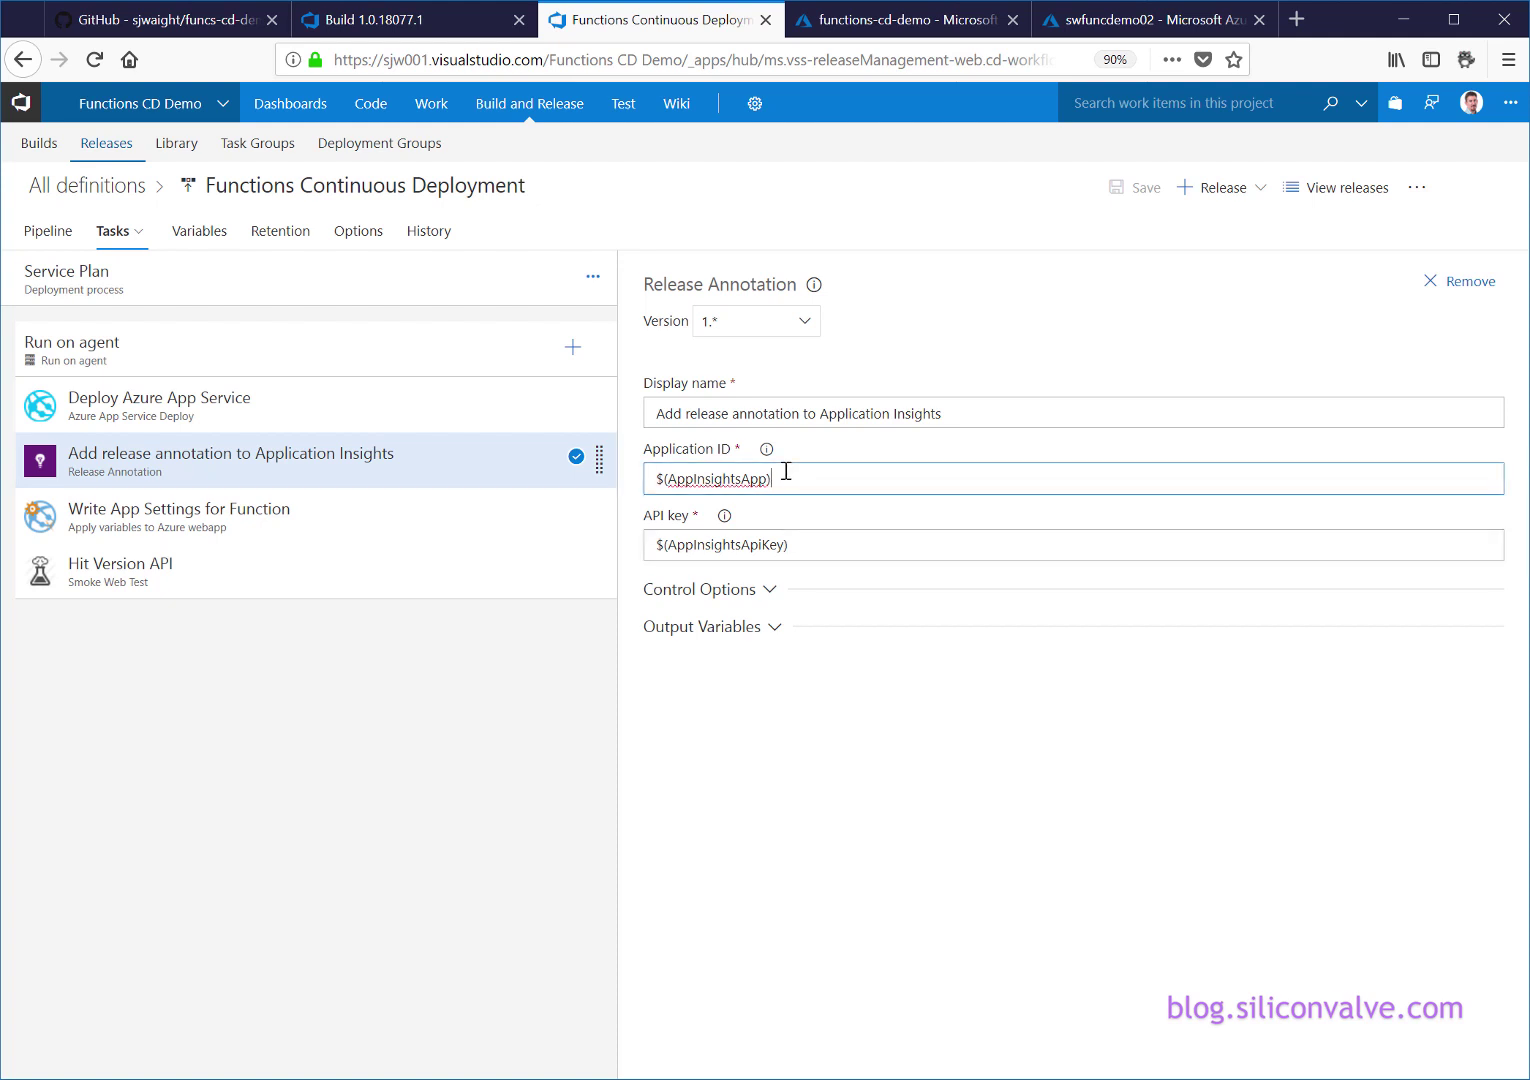
pyautogui.click(802, 548)
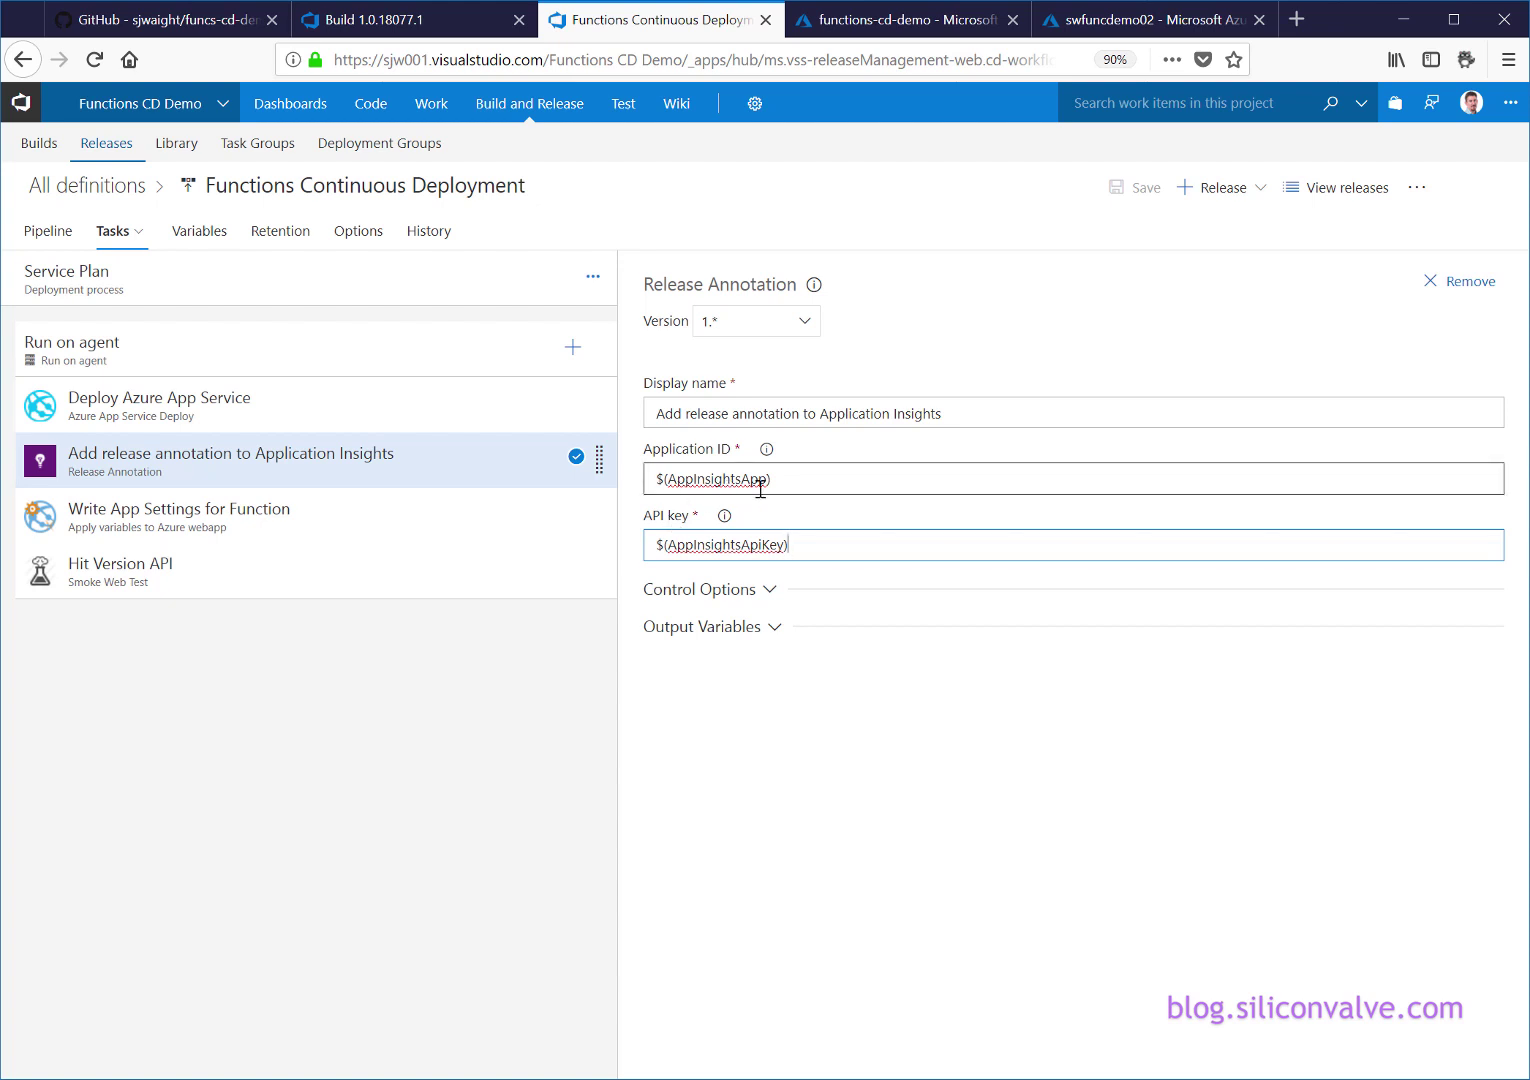
pyautogui.click(315, 532)
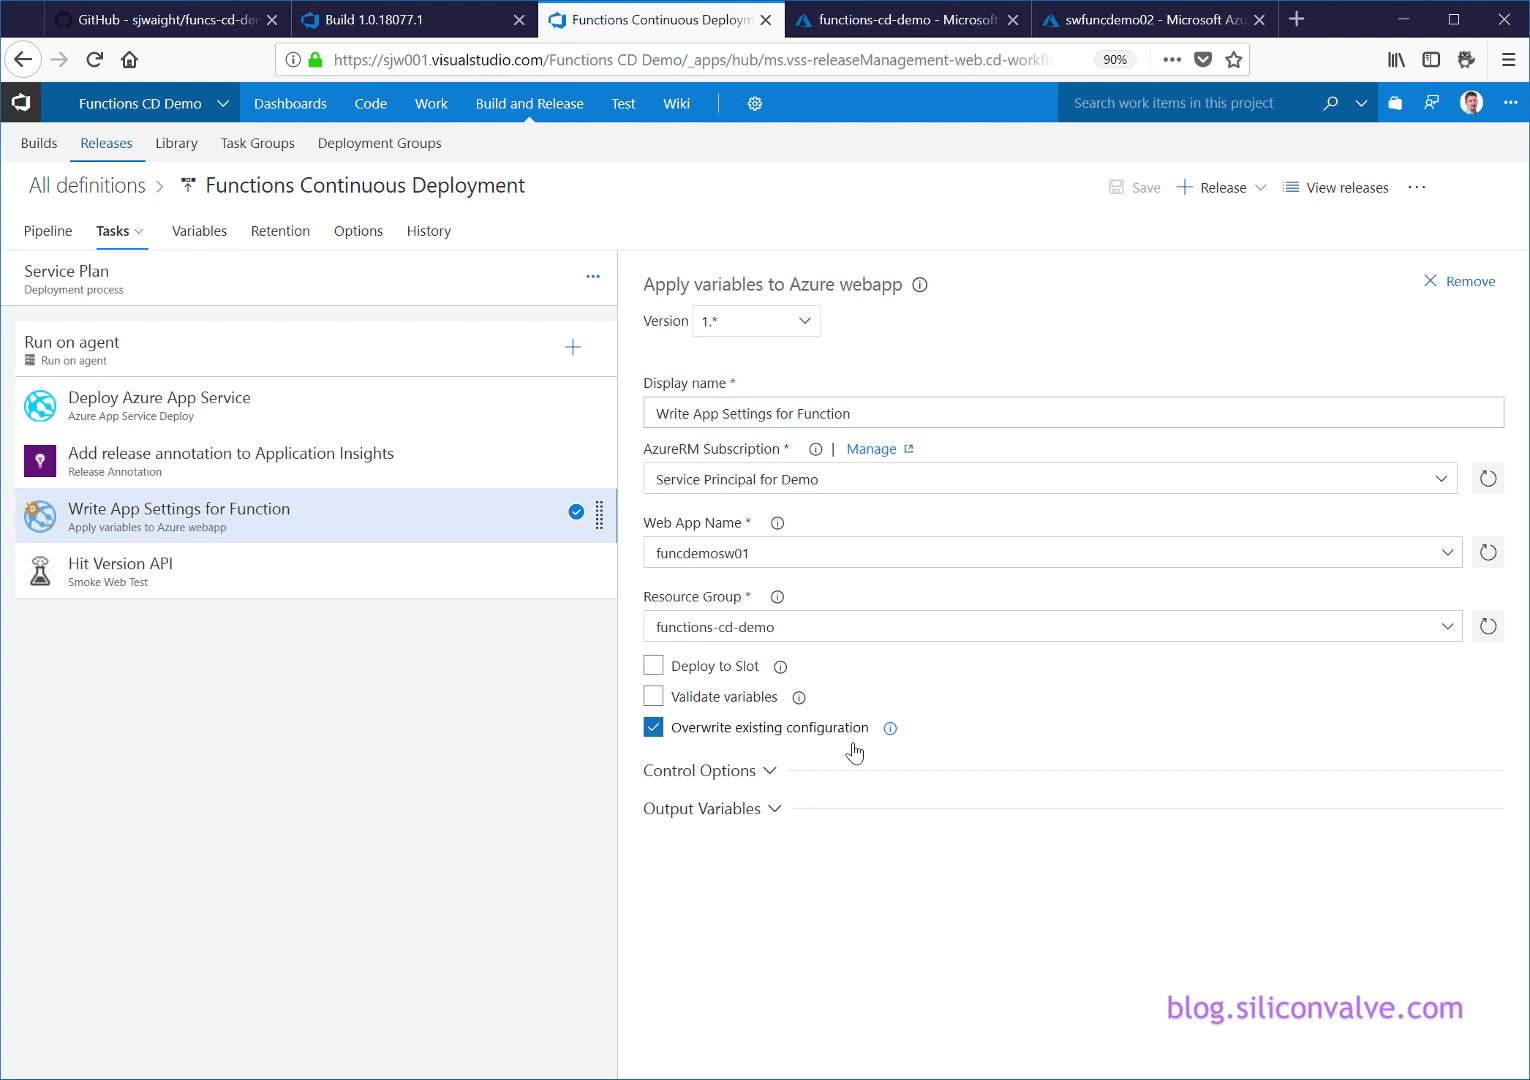
# - Examine the Hit Version API and Write App Settings for Function tasks, and open the release definition's process variables
pyautogui.click(172, 569)
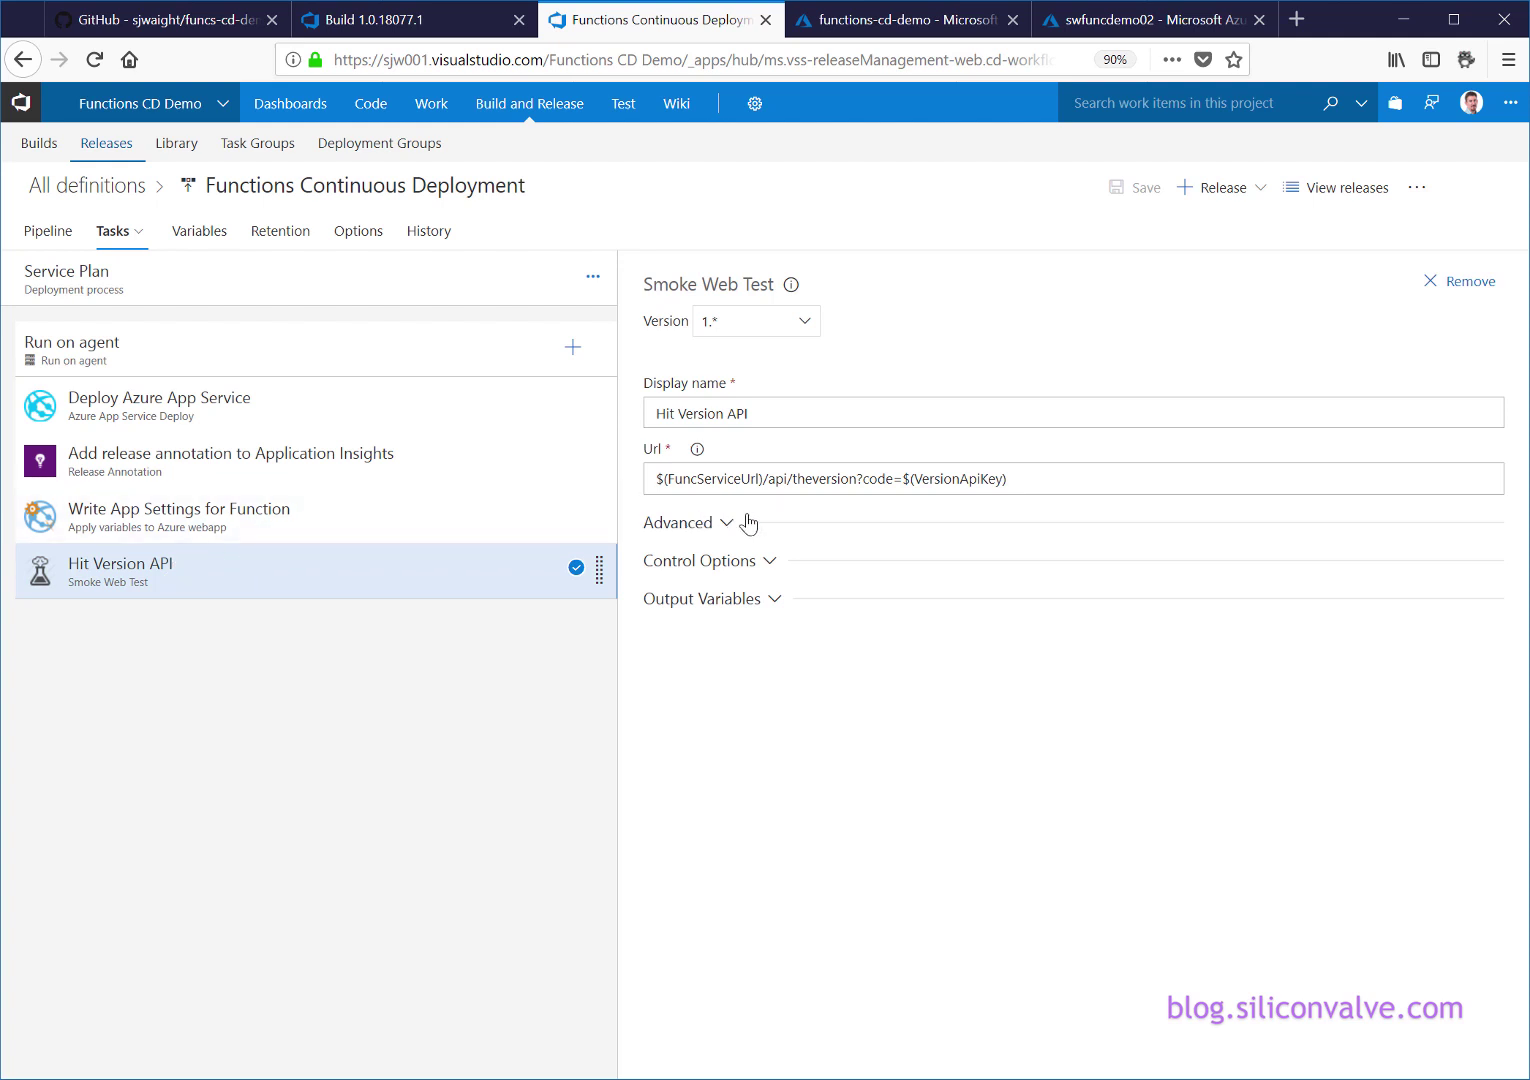
pyautogui.click(777, 482)
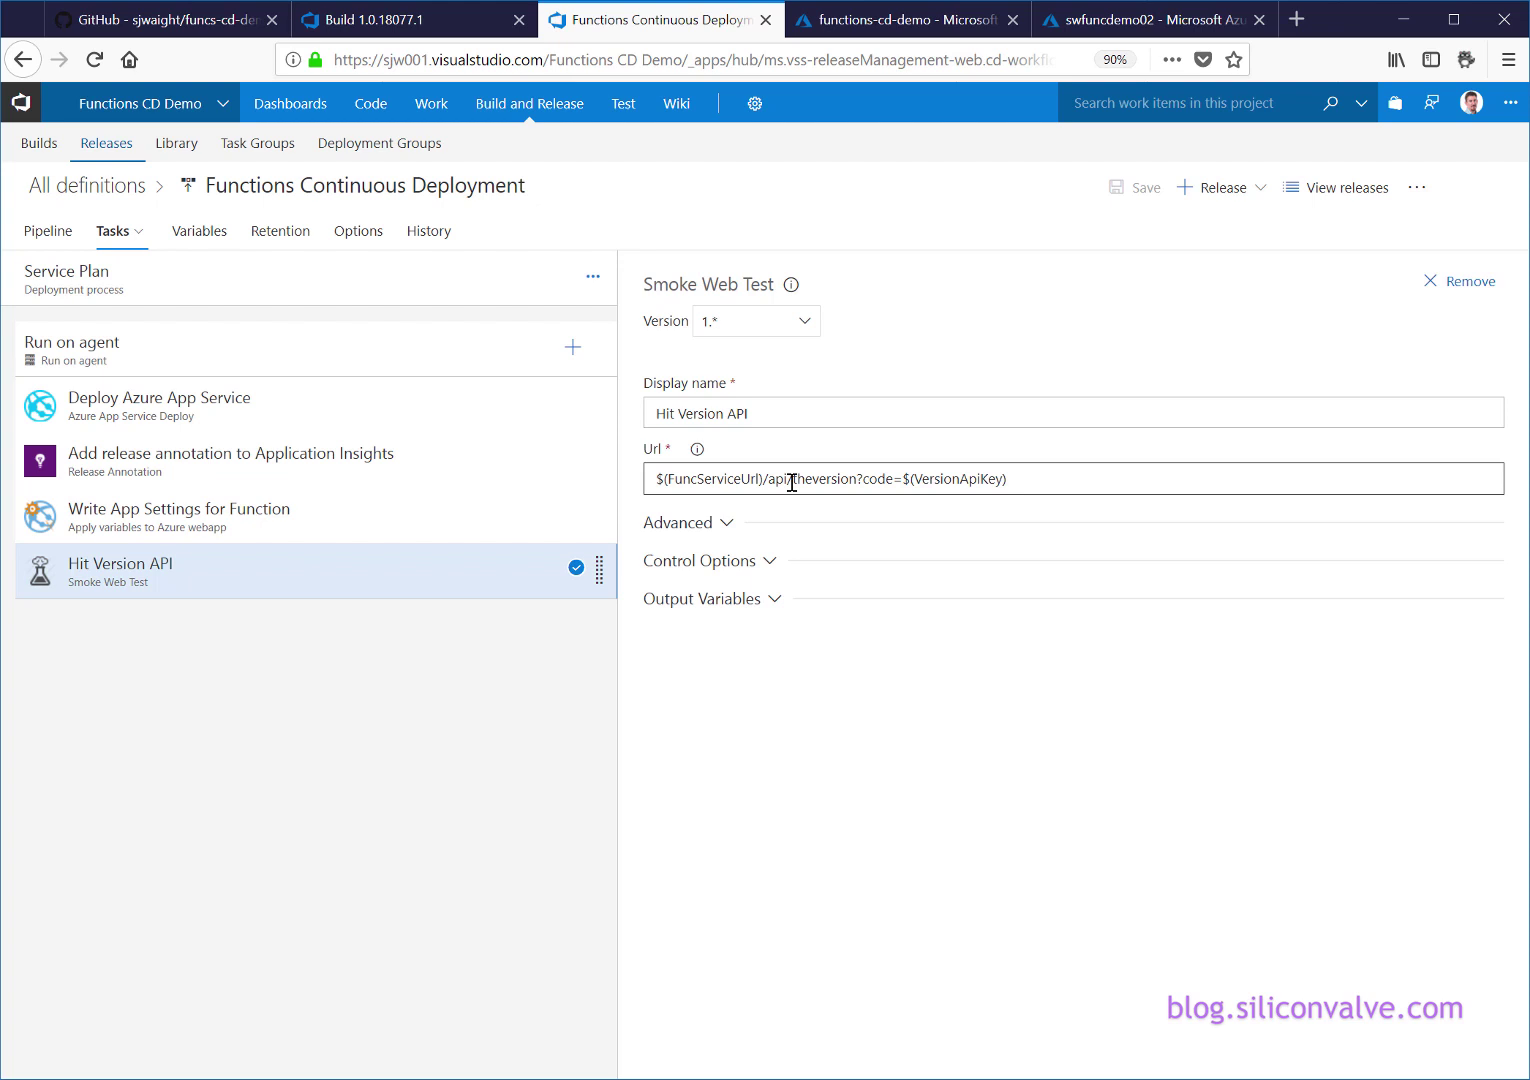
pyautogui.click(314, 534)
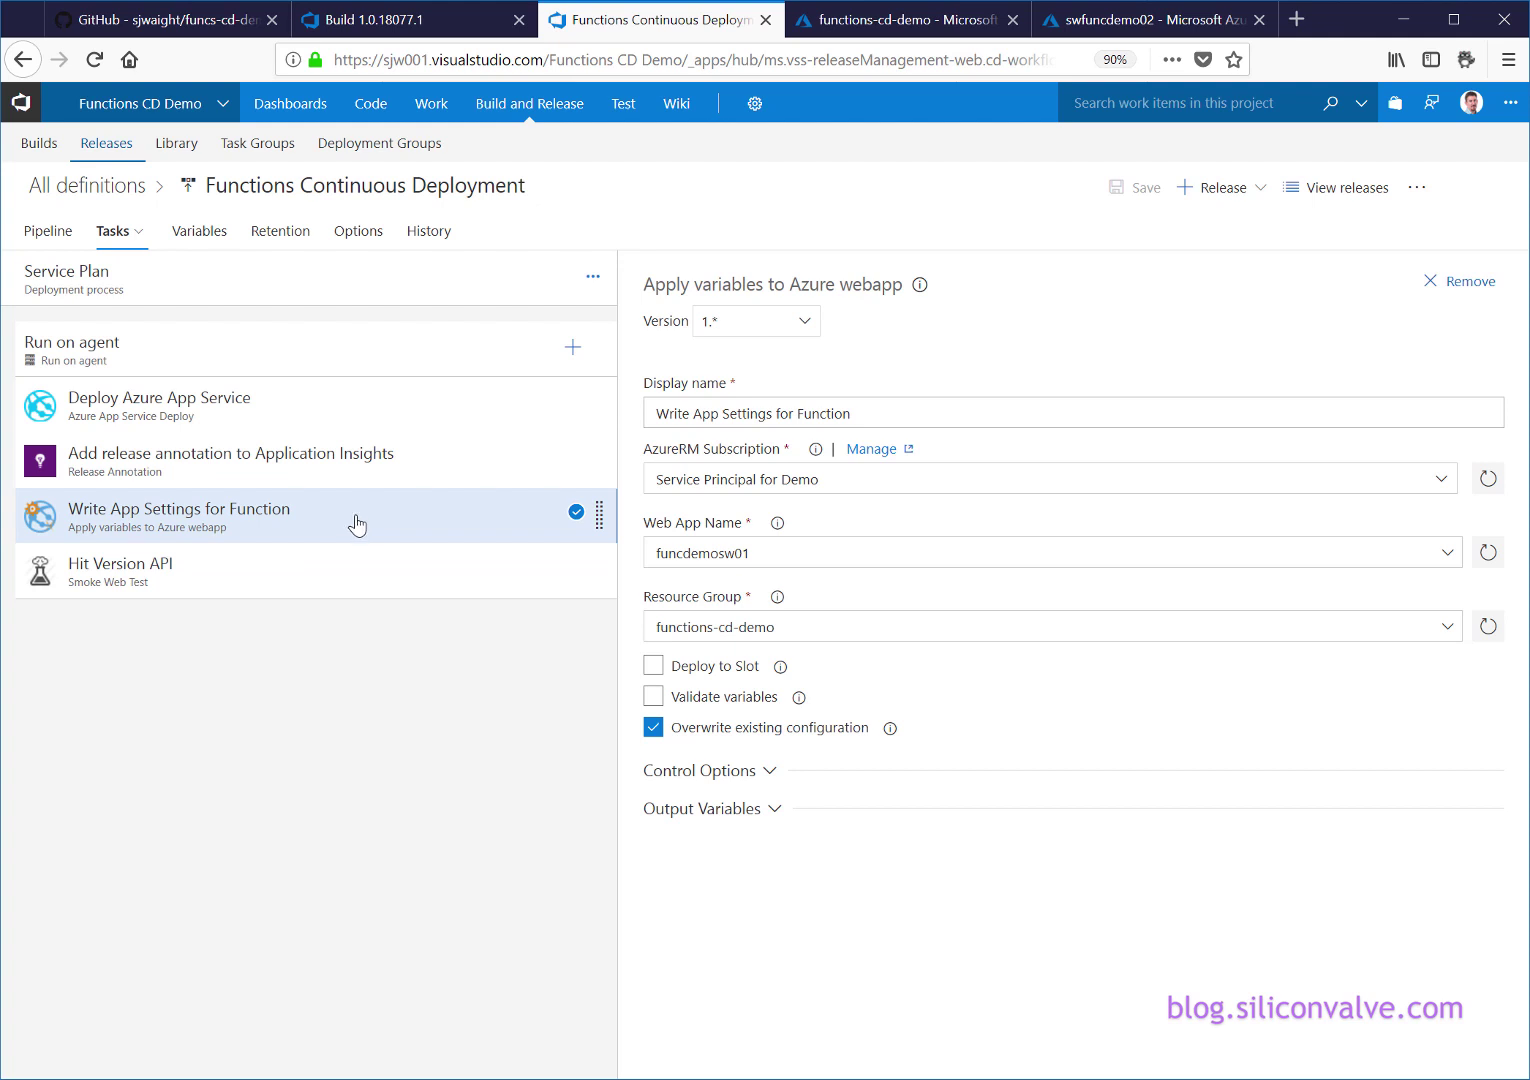
pyautogui.click(197, 233)
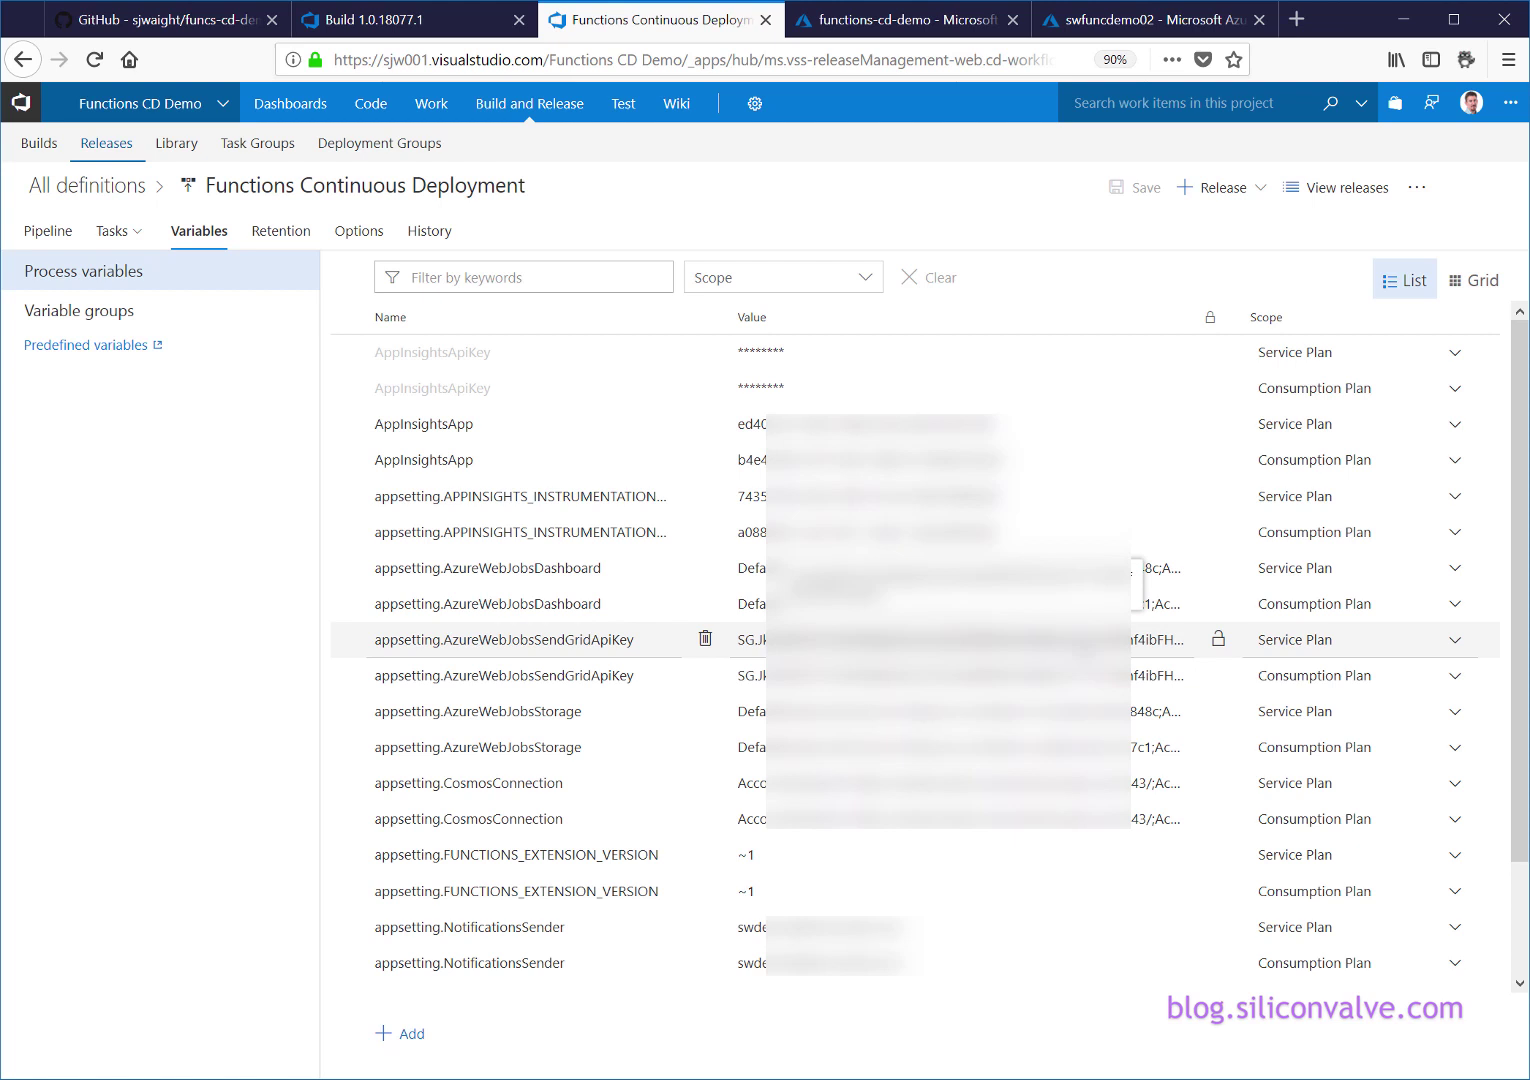
# - Switch to the functions-cd-demo resource group in the Azure portal and examine the application settings of the funcdemosw01 function app
pyautogui.click(926, 26)
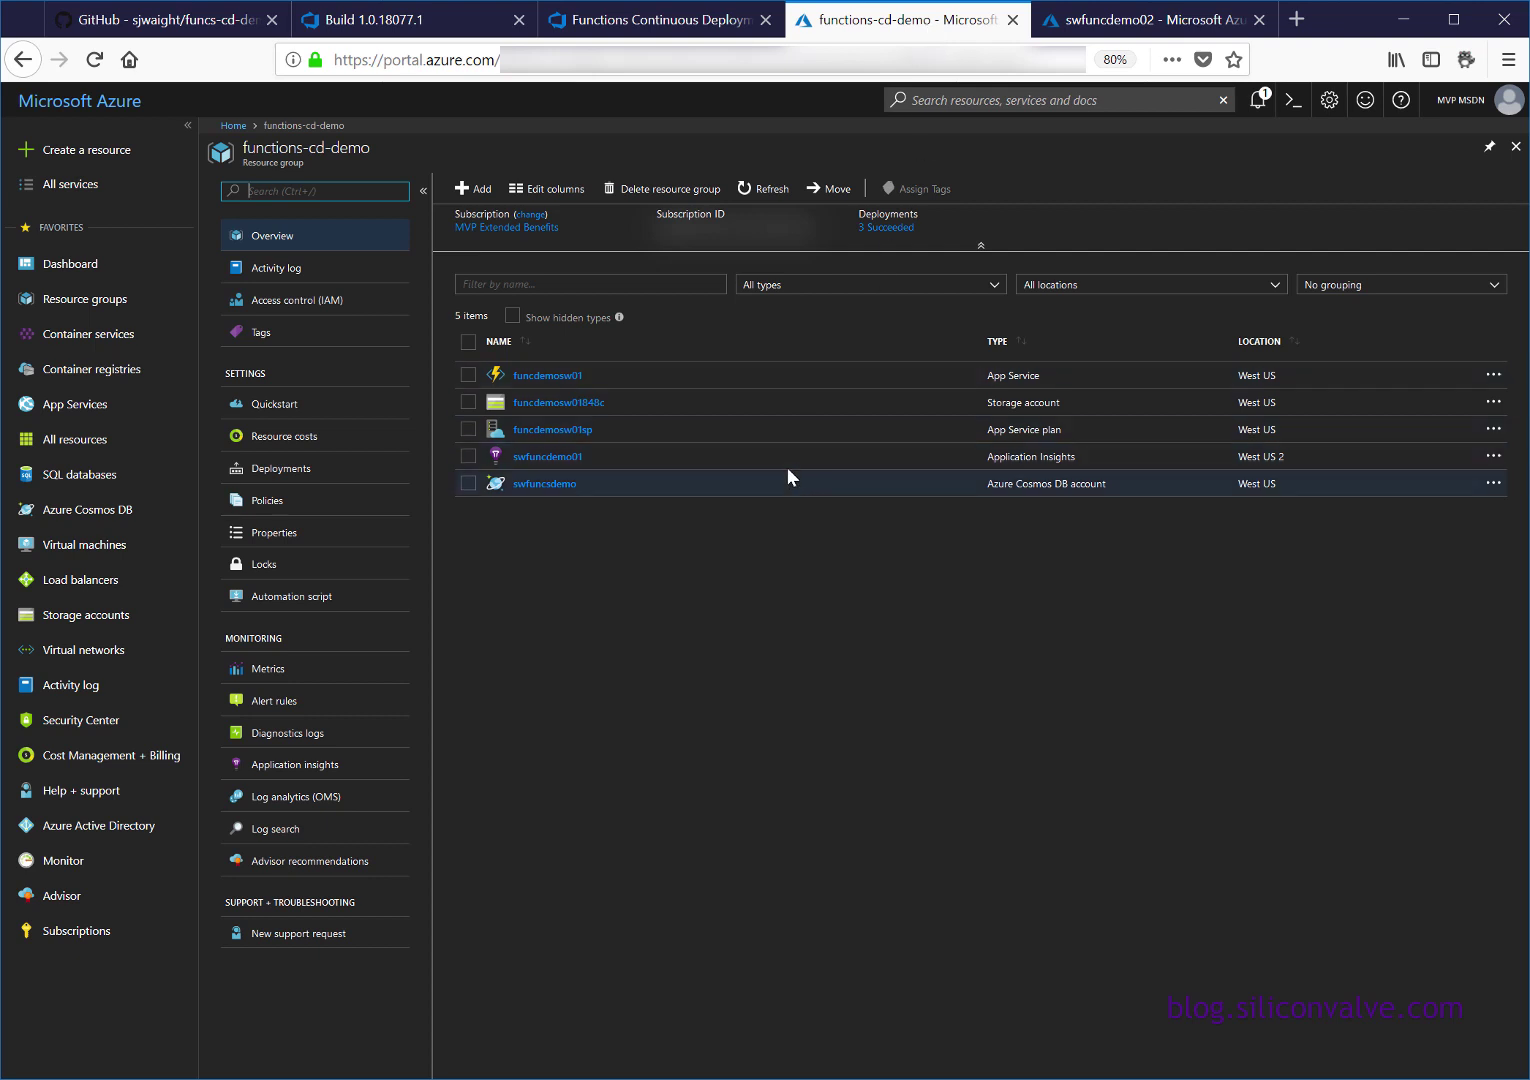
pyautogui.click(541, 378)
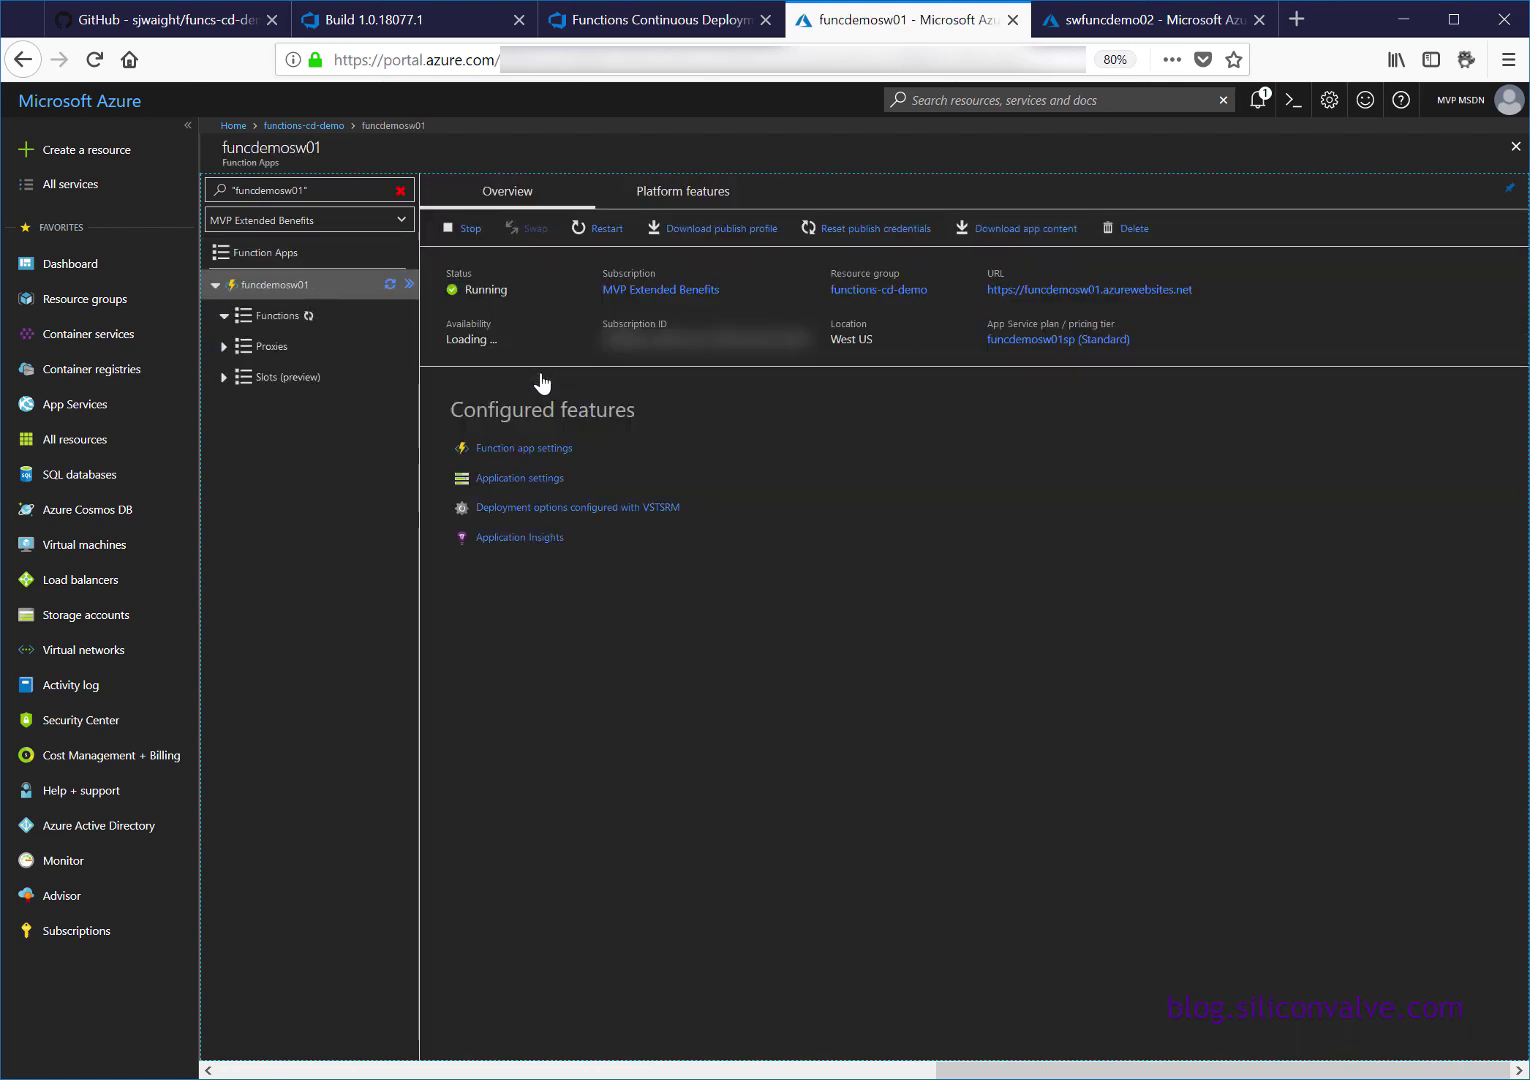
pyautogui.click(515, 479)
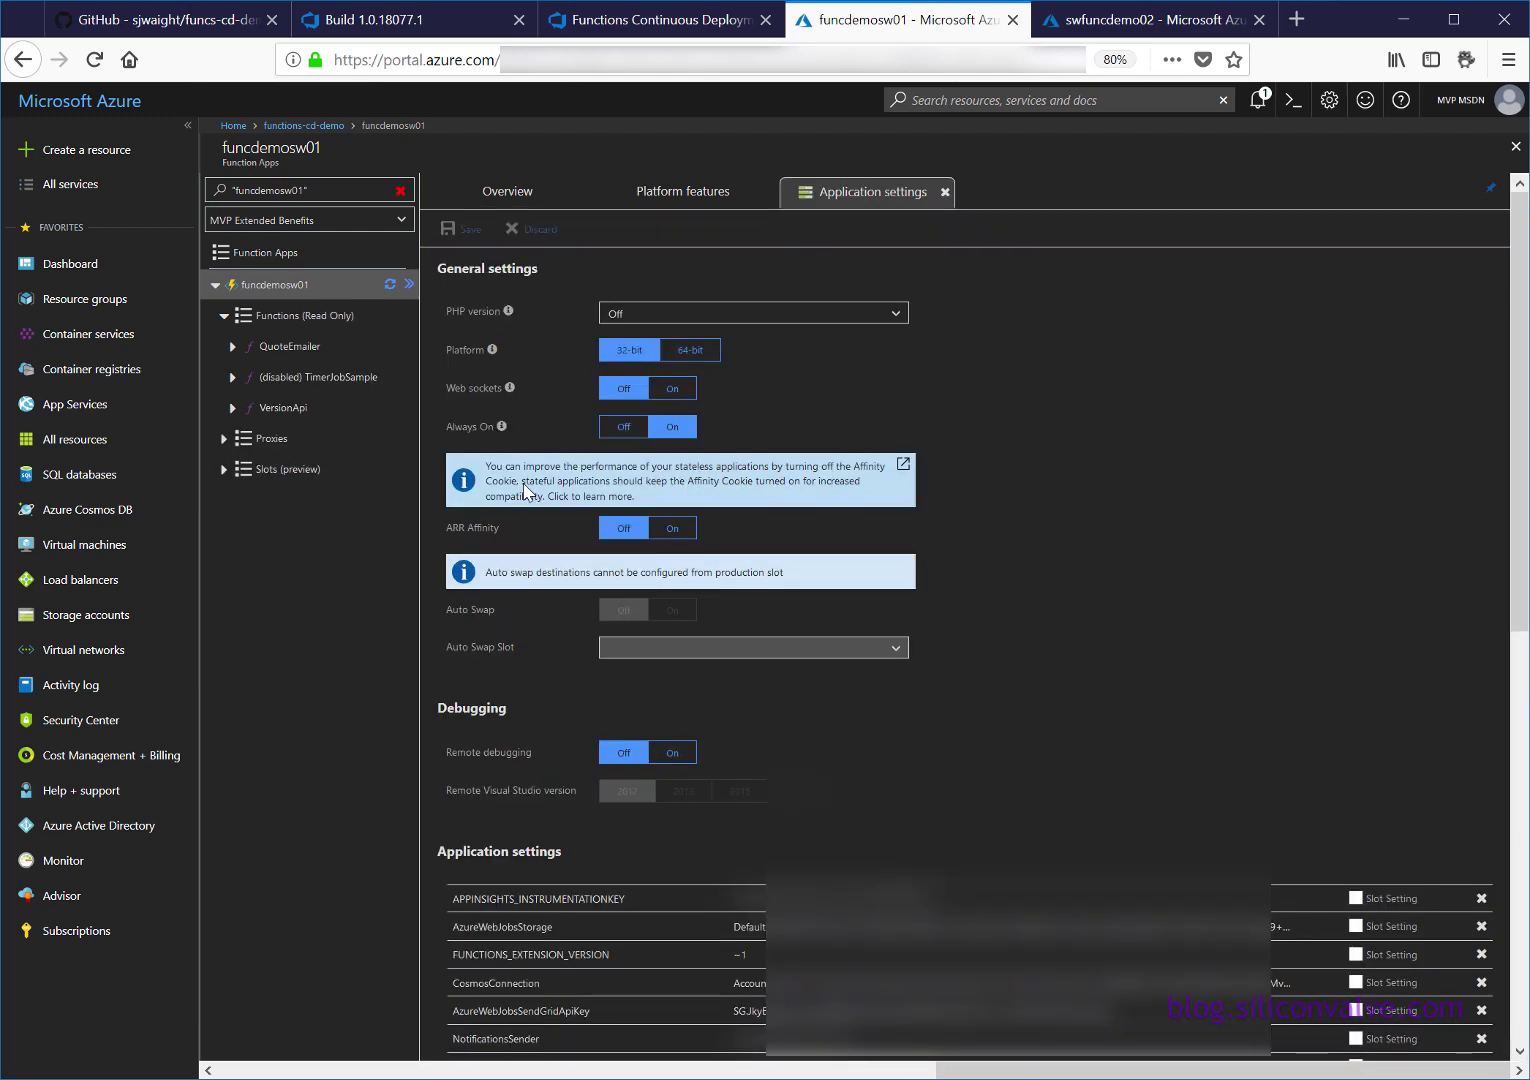
pyautogui.scroll(-3, 524, 491)
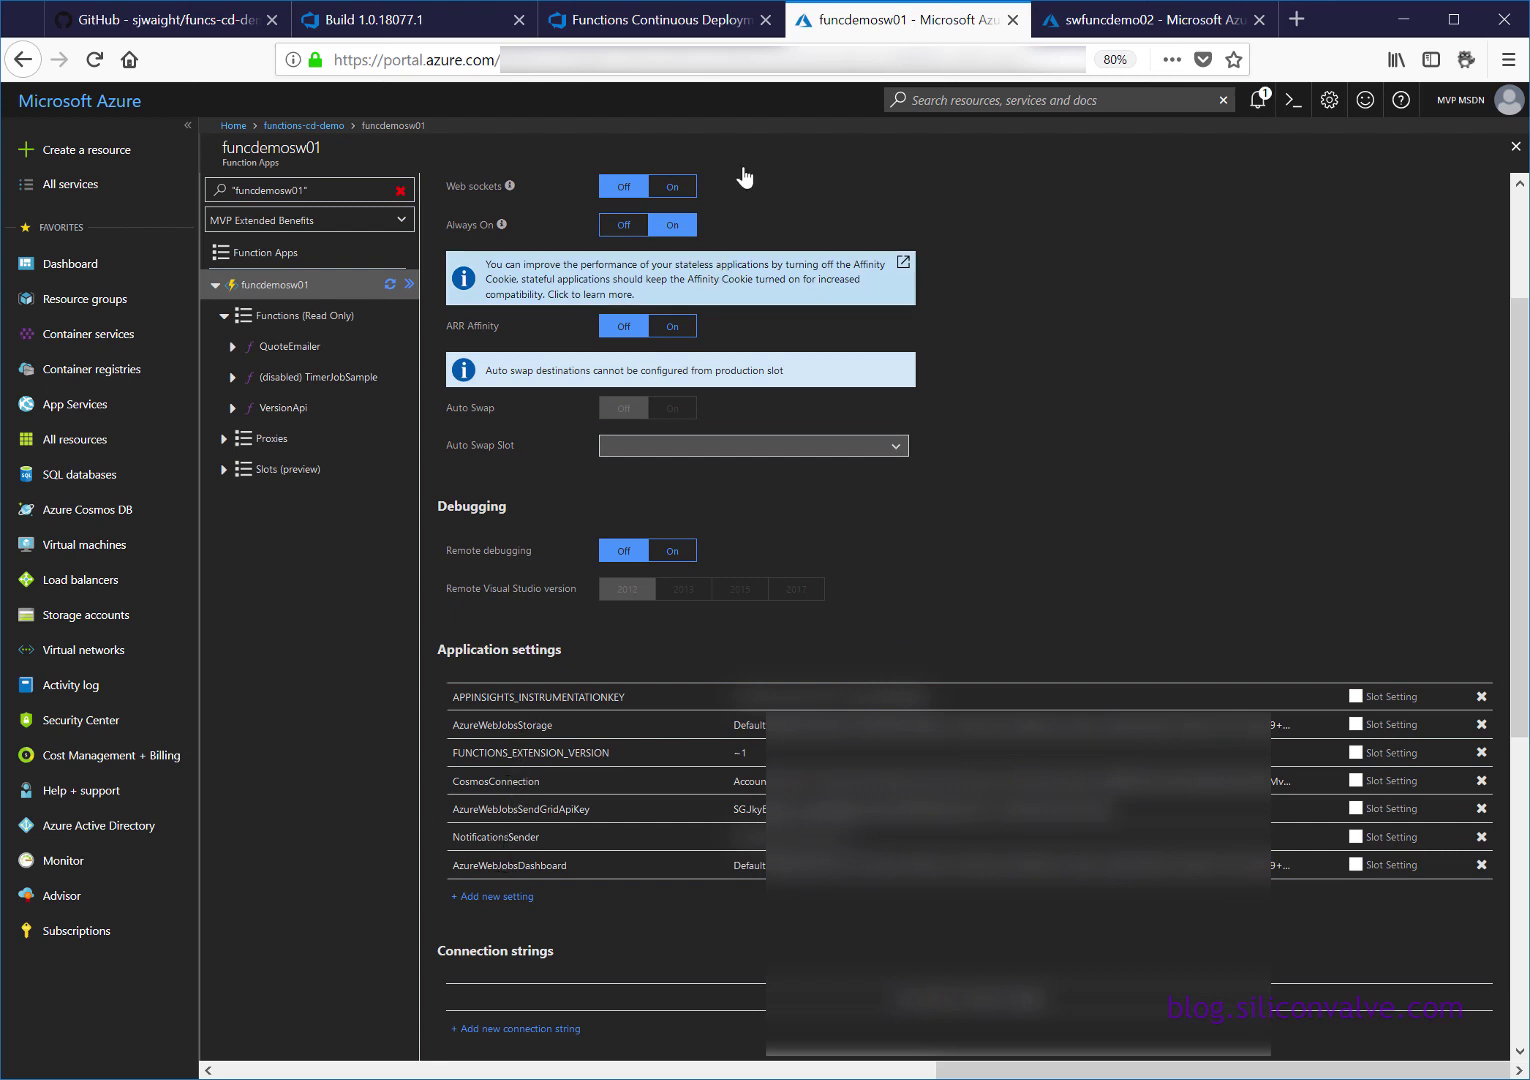
# - Return to the release definition in VSTS and filter its process variables to the Service Plan scope
pyautogui.click(643, 33)
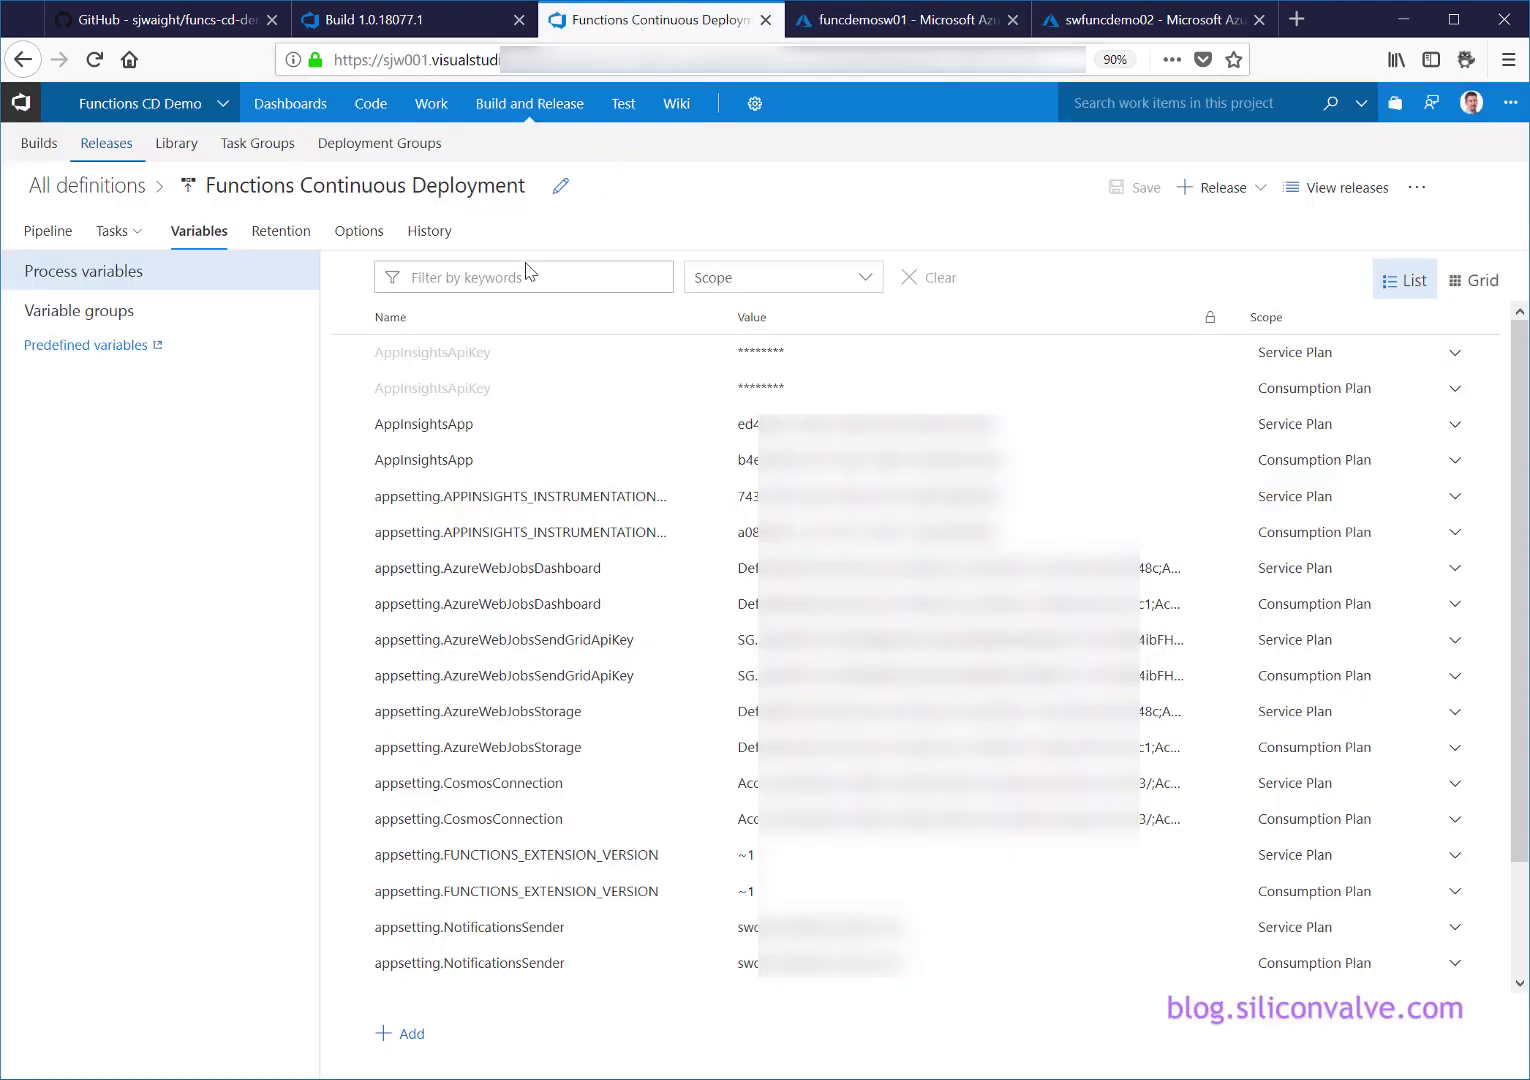
pyautogui.click(858, 289)
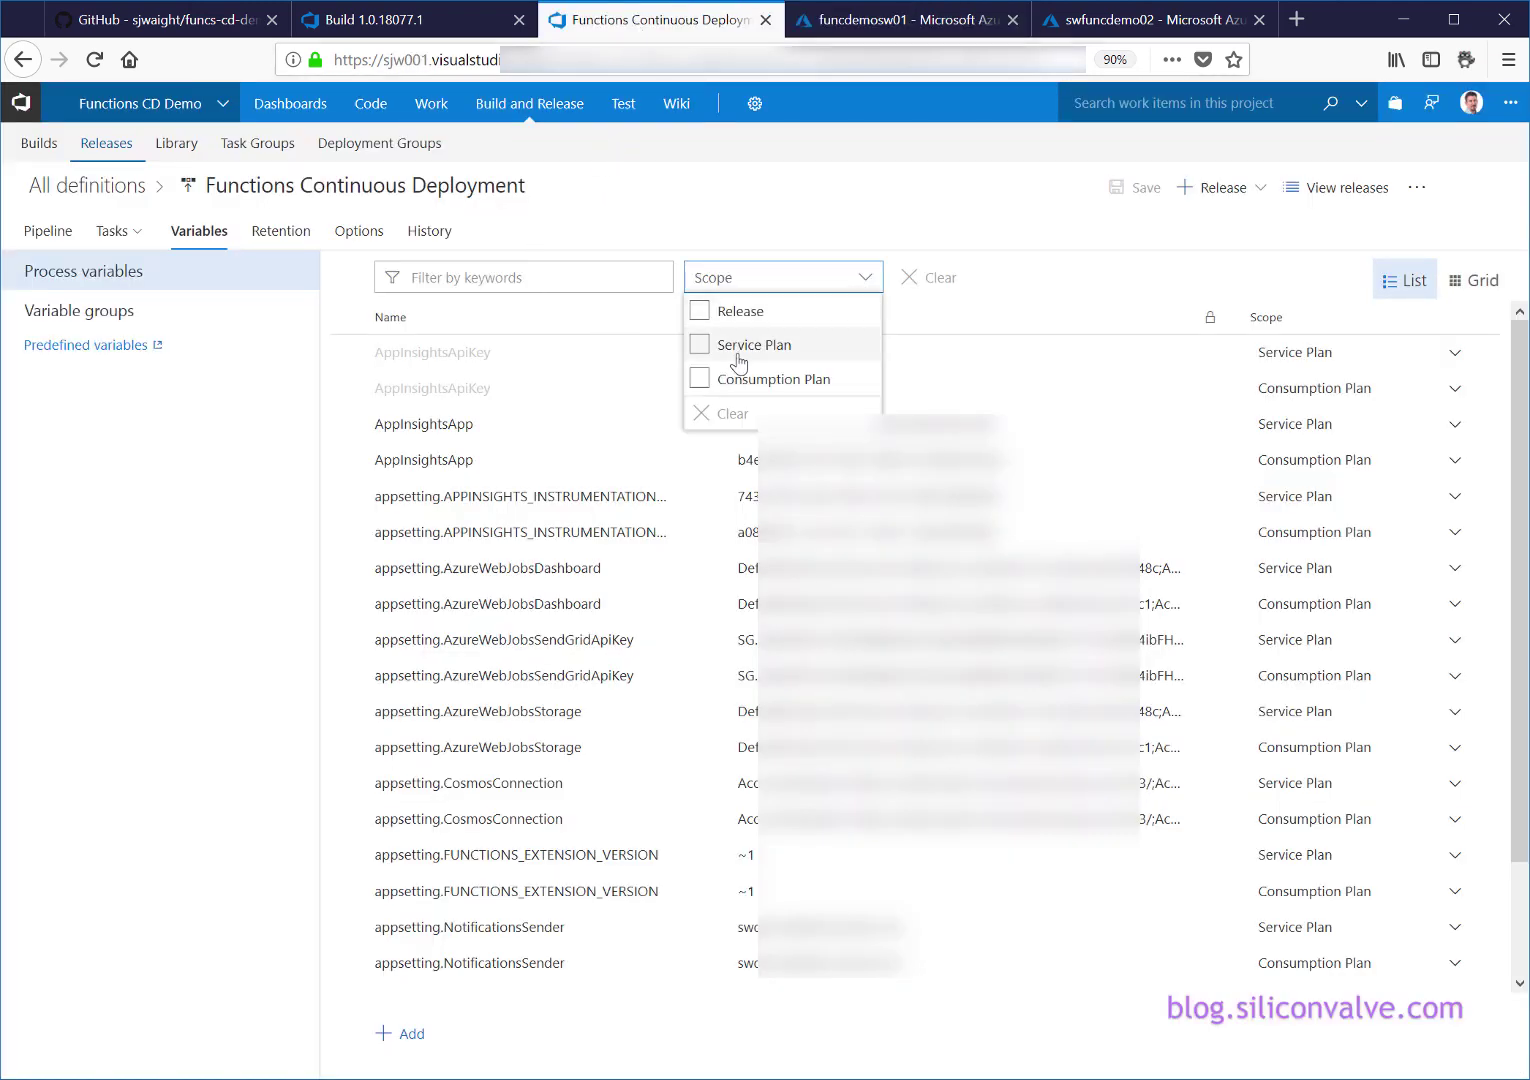
pyautogui.click(700, 346)
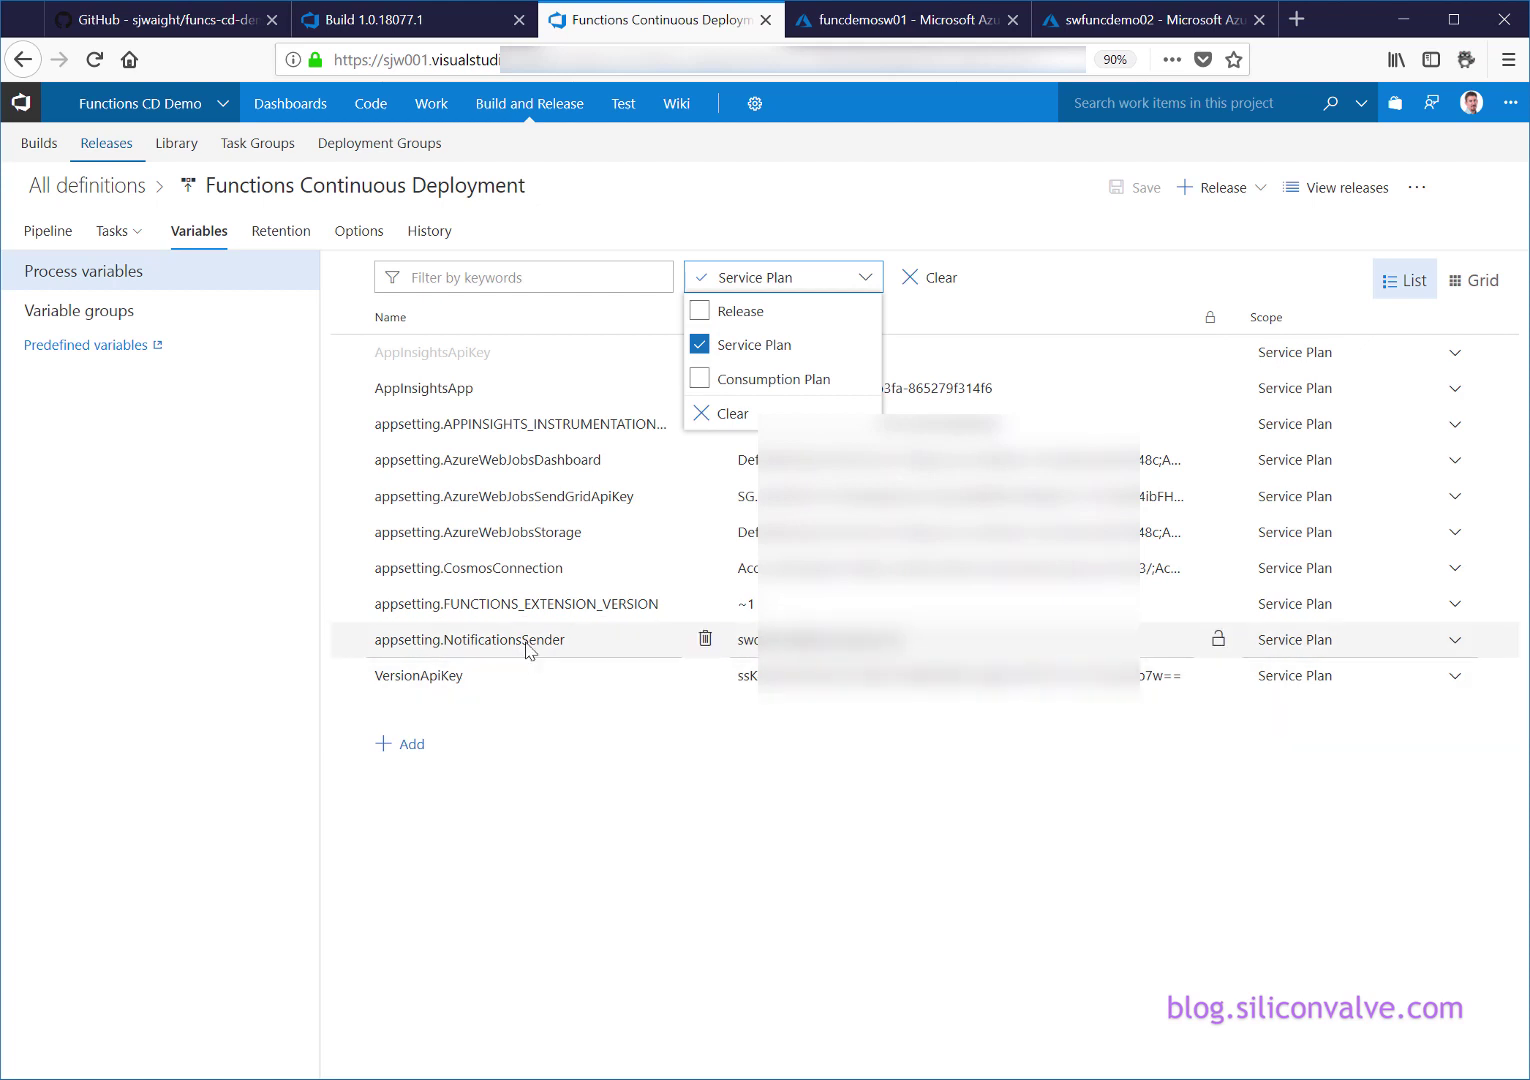
# - Compare the NotificationsSender and CosmosConnection application settings in the Azure portal with the matching appsetting variables in the release definition
pyautogui.click(880, 20)
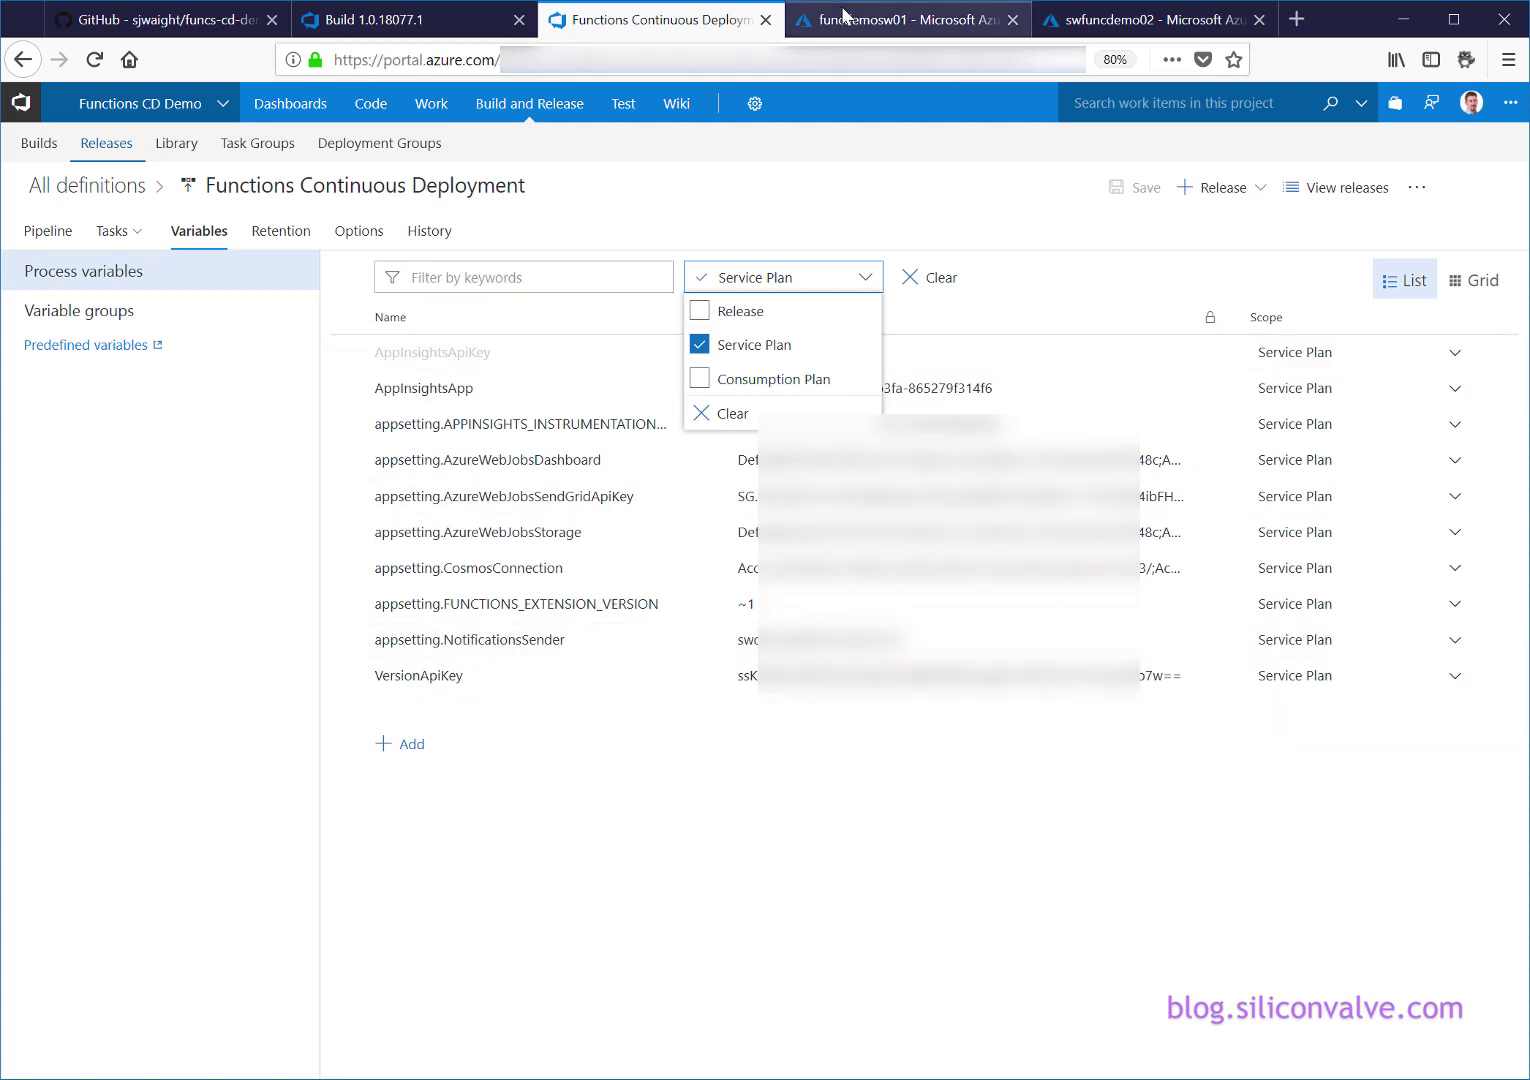
pyautogui.doubleClick(511, 836)
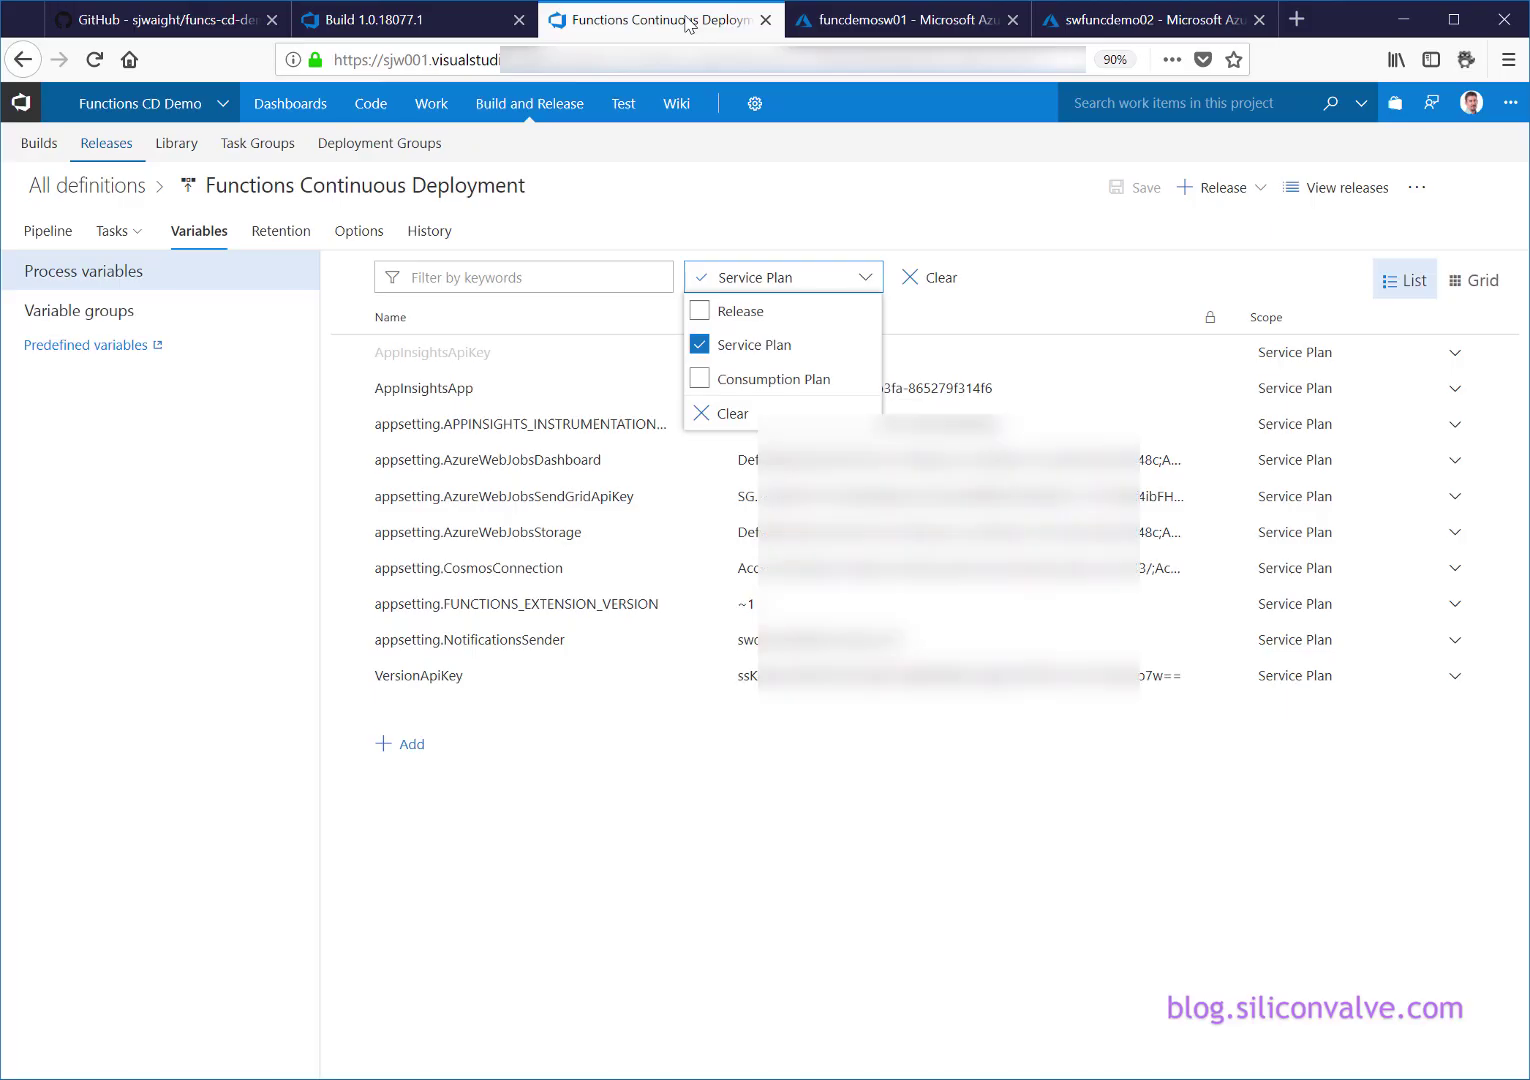
pyautogui.click(686, 20)
pyautogui.click(827, 28)
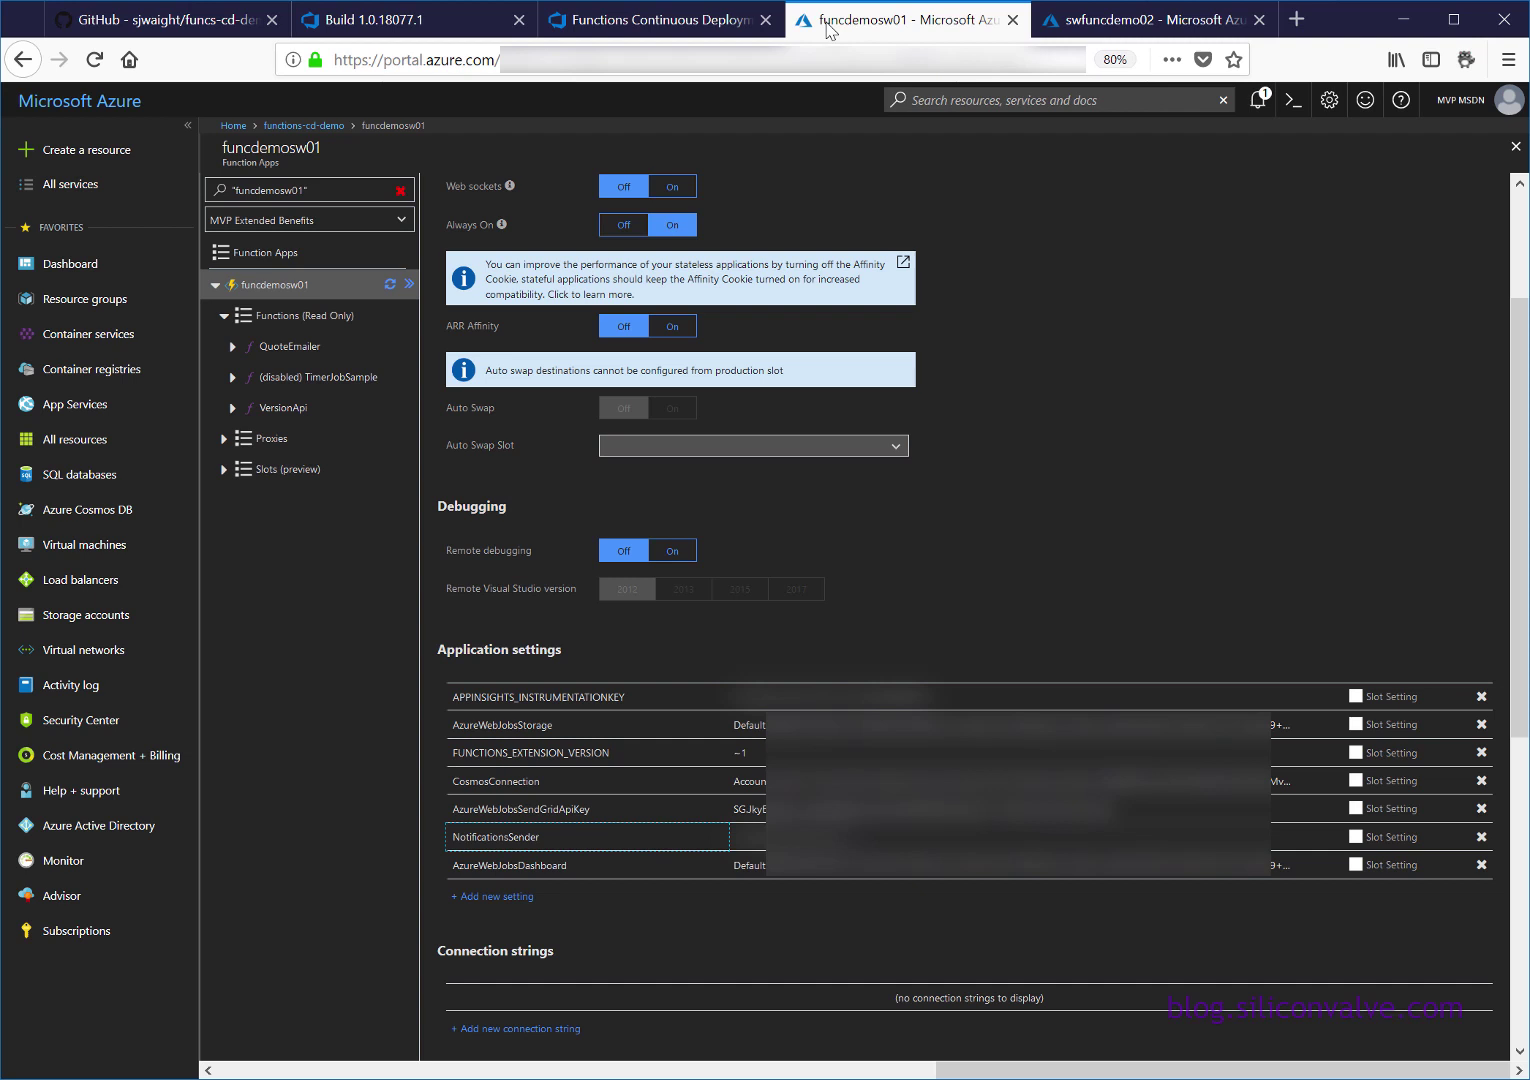
pyautogui.click(506, 780)
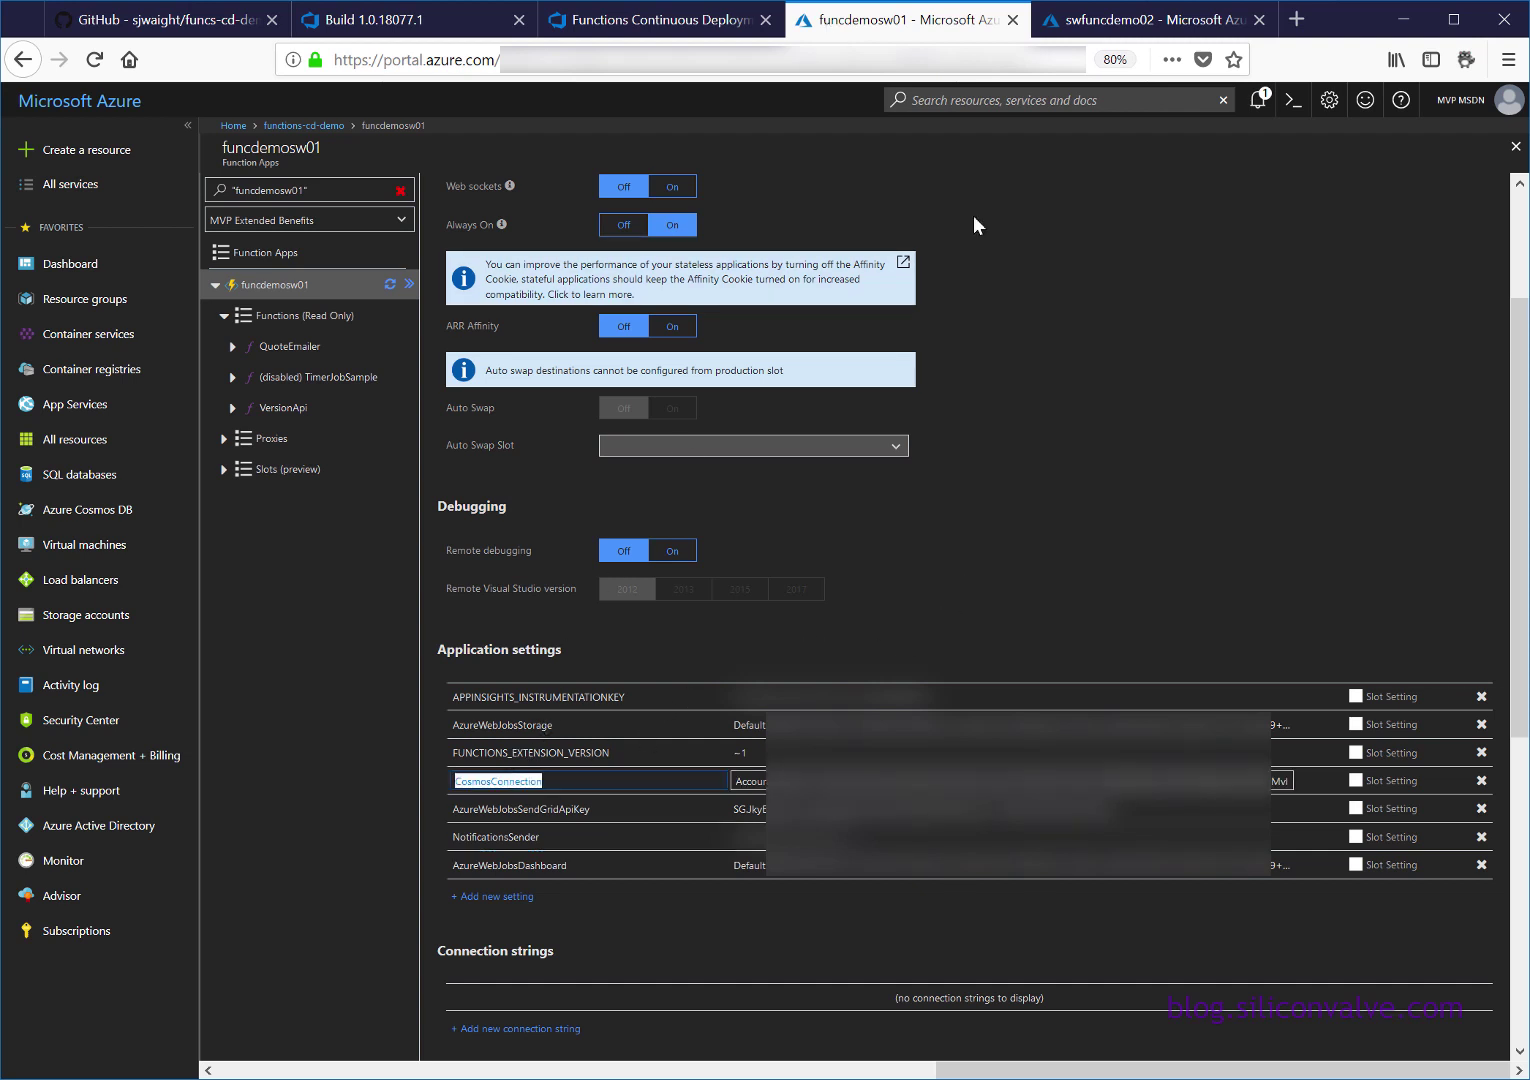
pyautogui.click(670, 20)
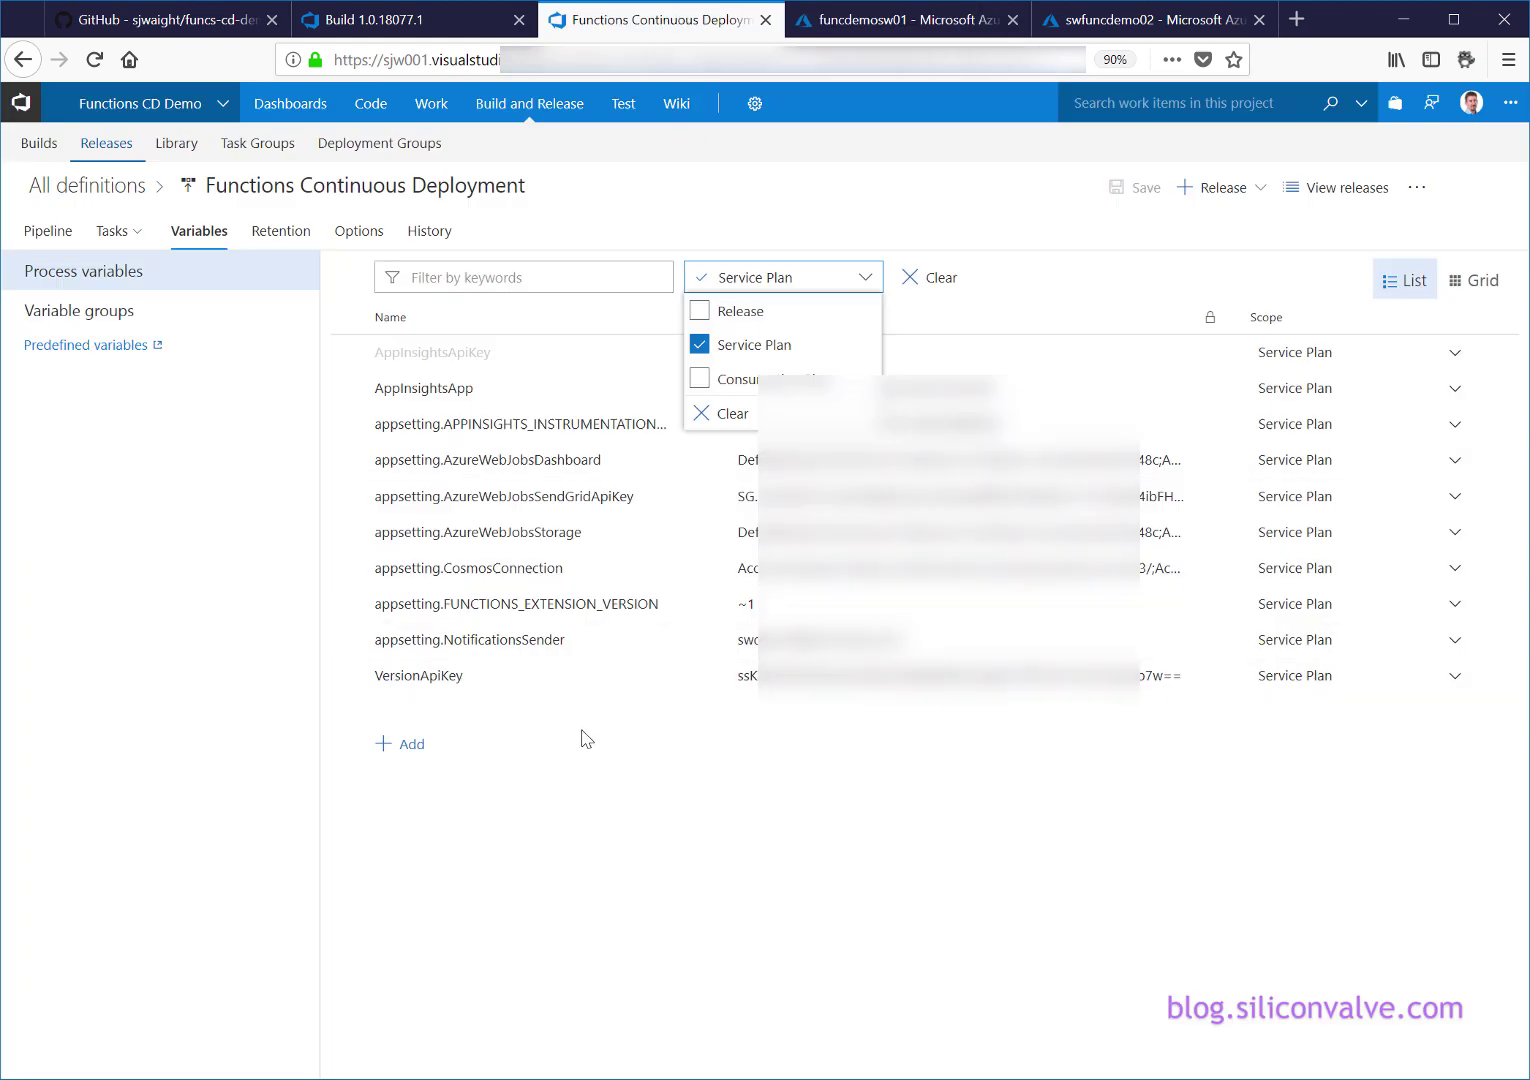
# - Mark the Service Plan variables for AzureWebJobsDashboard, AzureWebJobsSendGridApiKey, AzureWebJobsStorage and CosmosConnection as secret
pyautogui.click(731, 290)
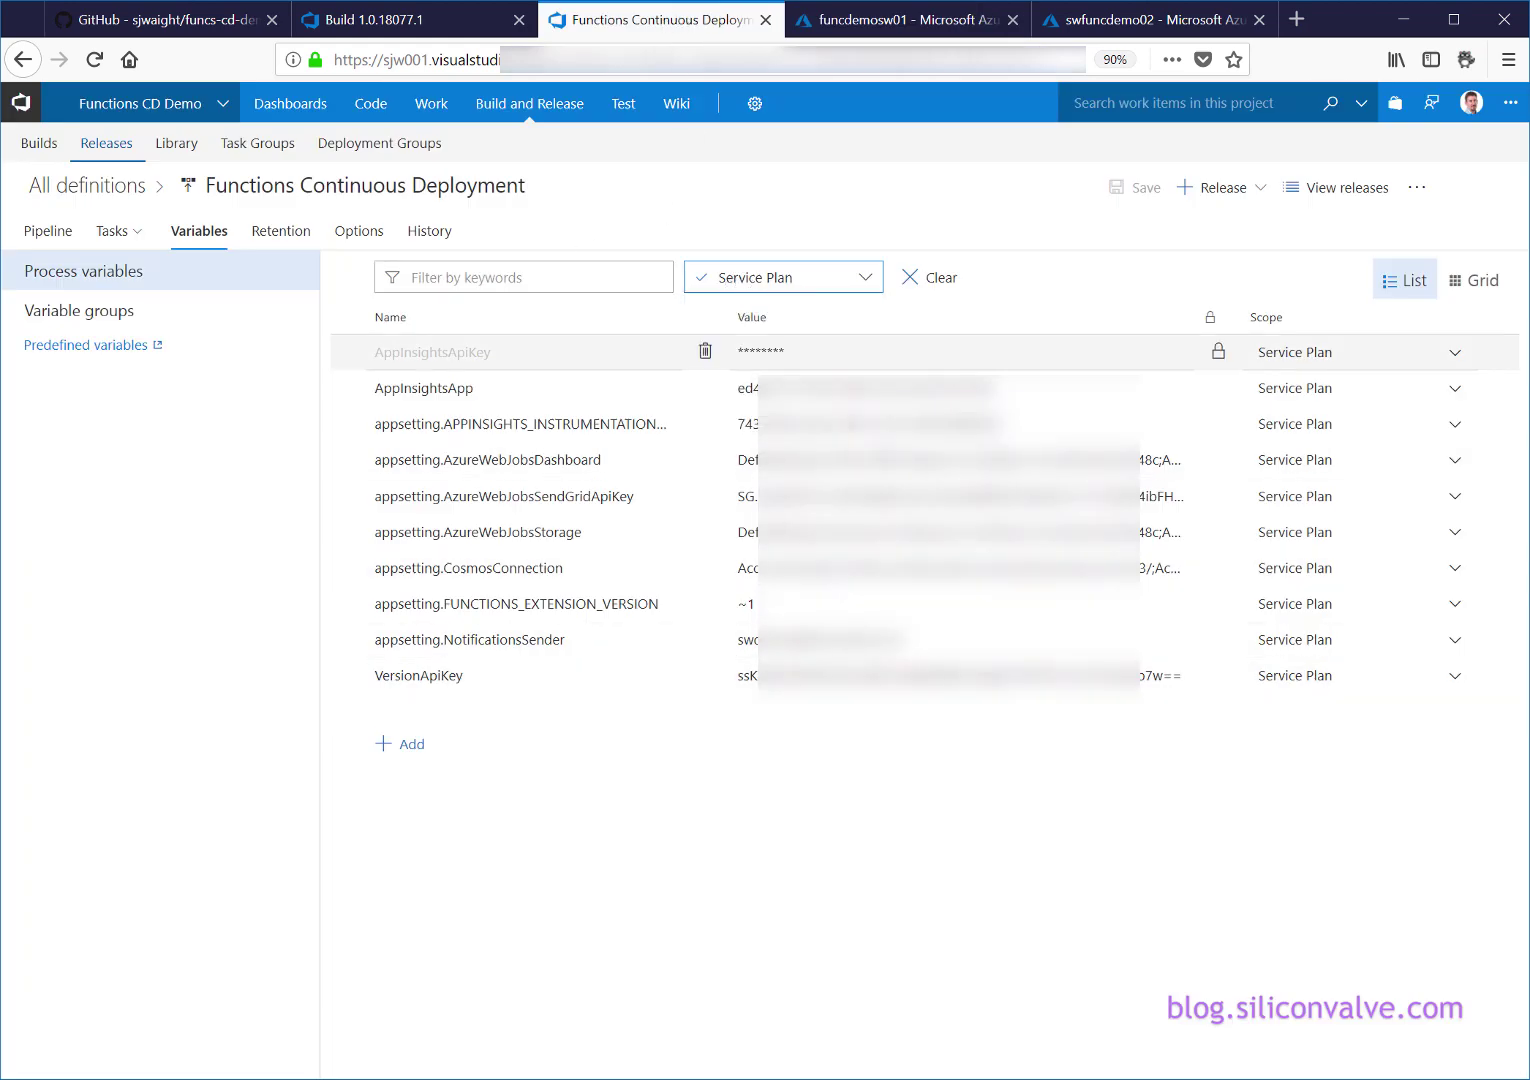
pyautogui.click(1219, 462)
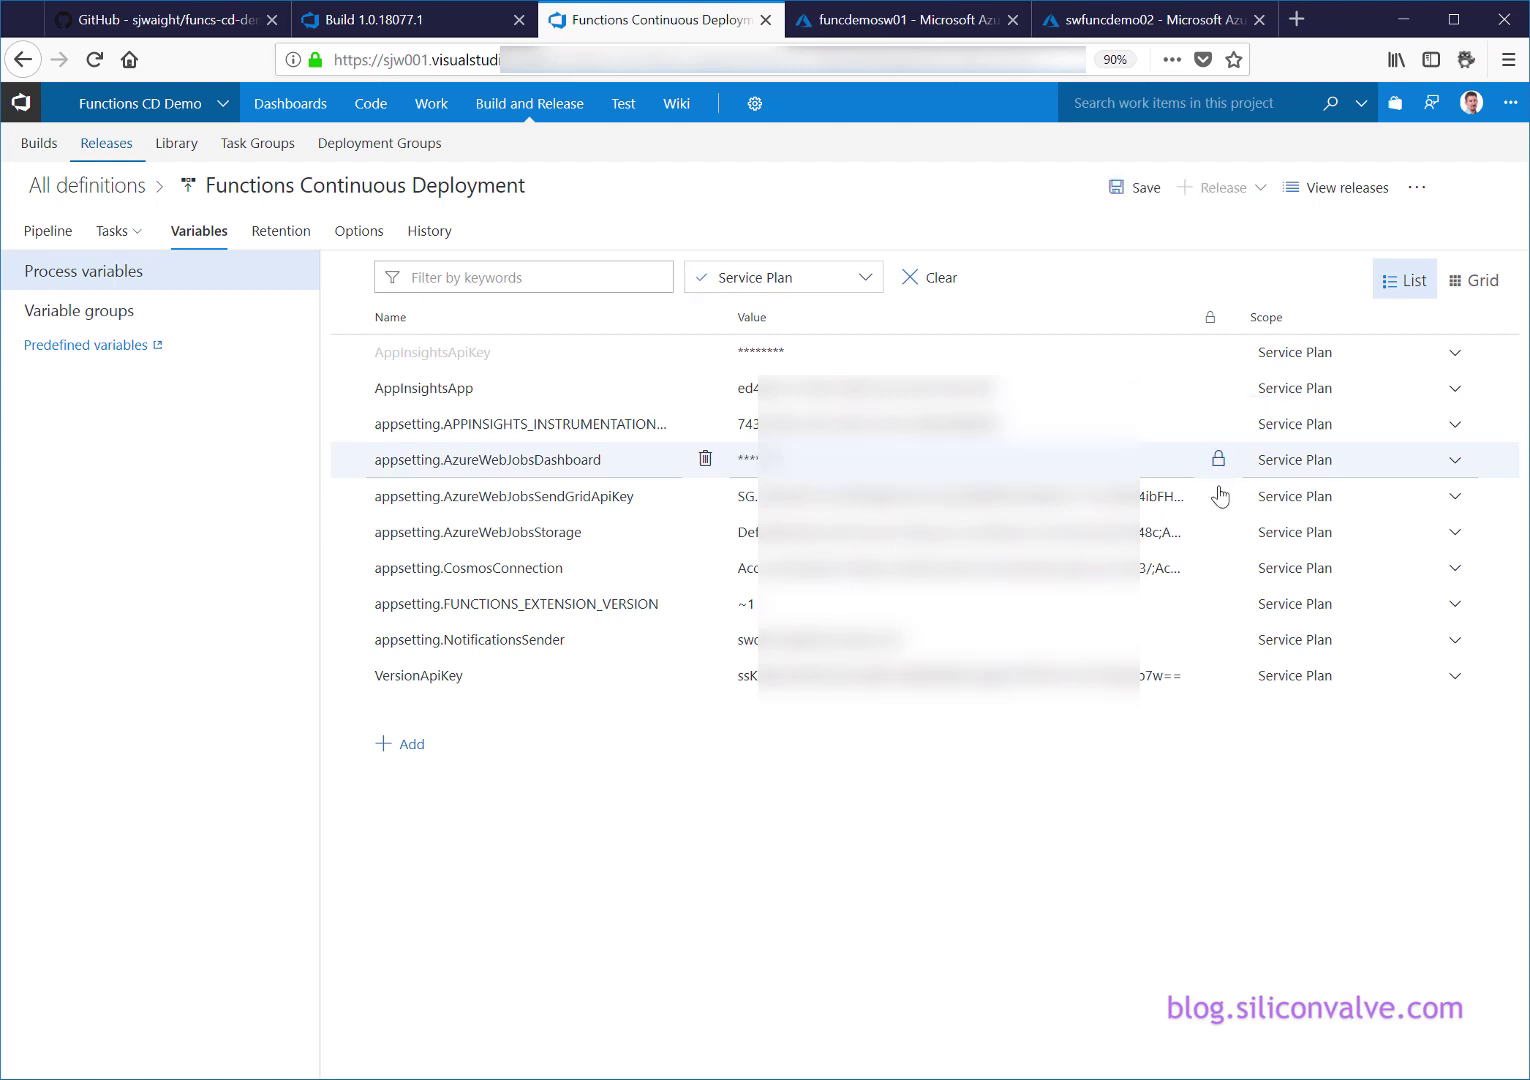
pyautogui.click(1218, 496)
pyautogui.click(1219, 532)
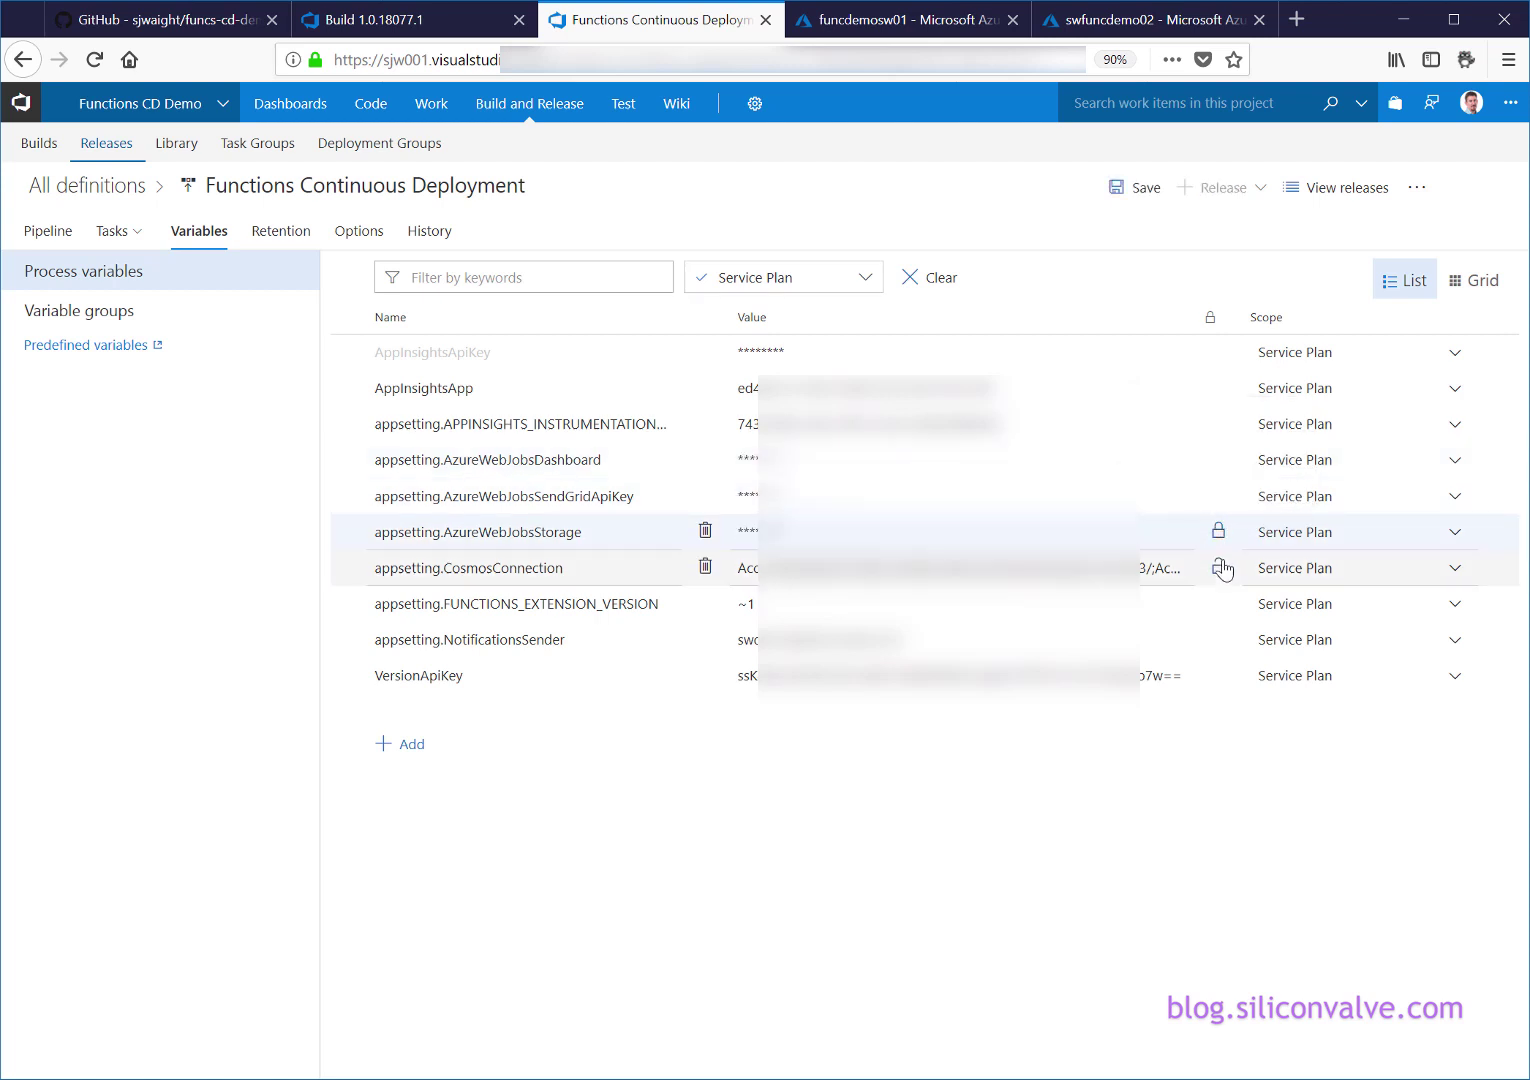
pyautogui.click(1219, 568)
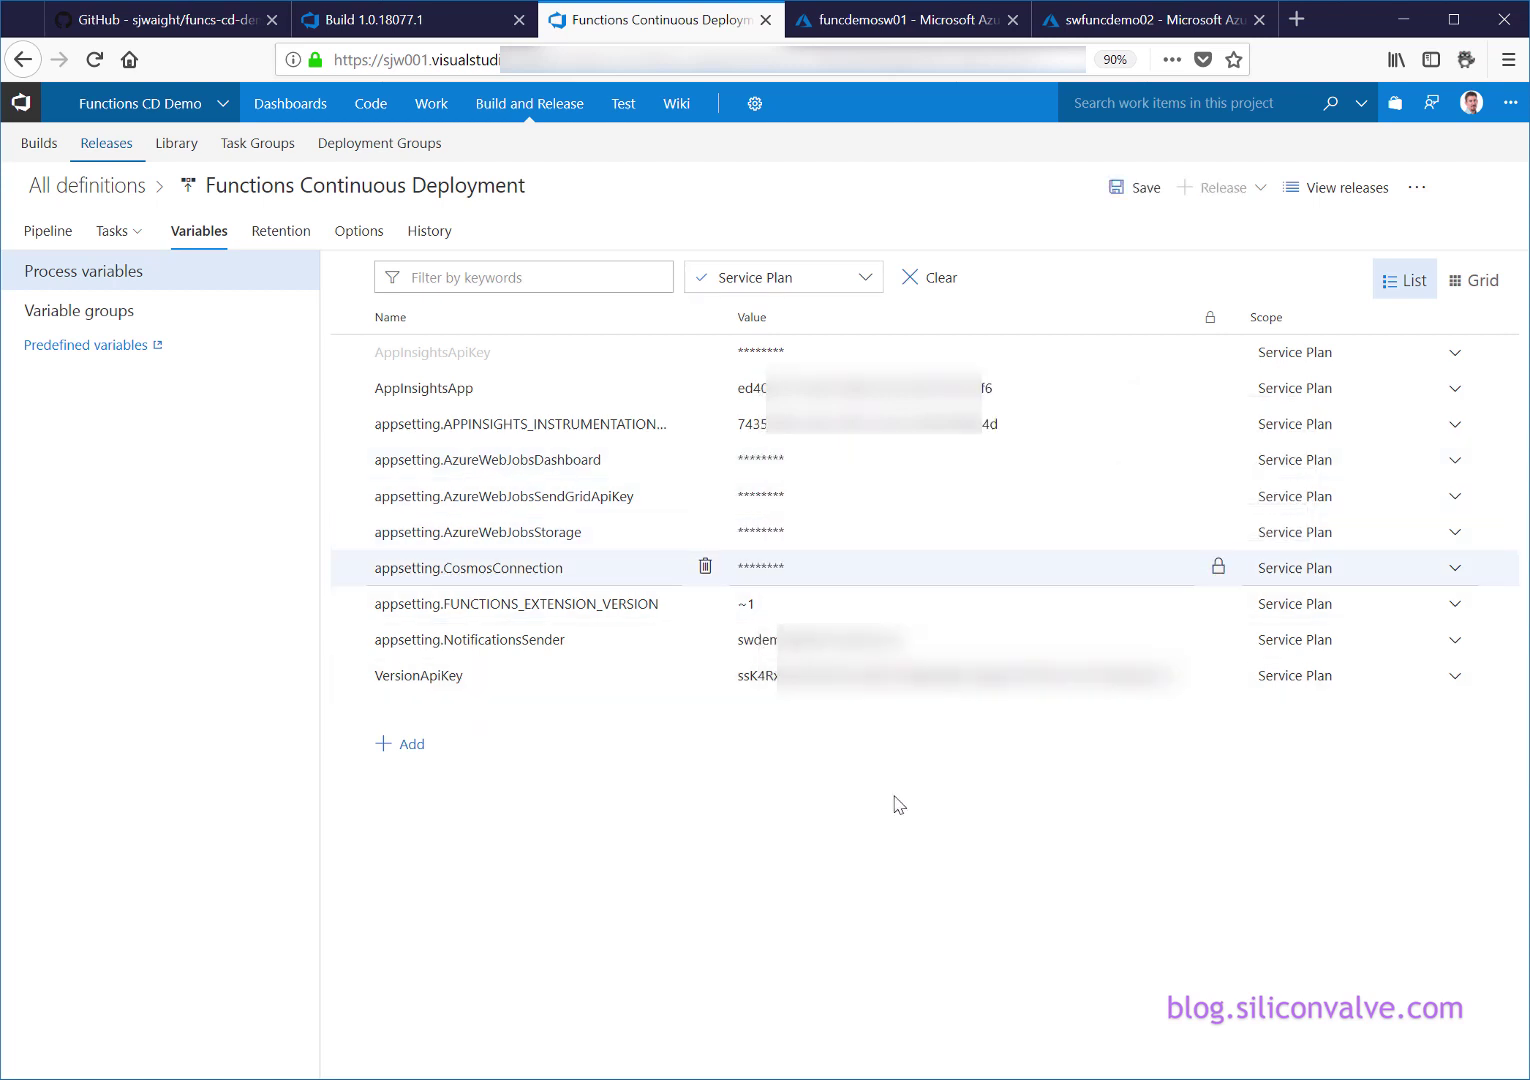